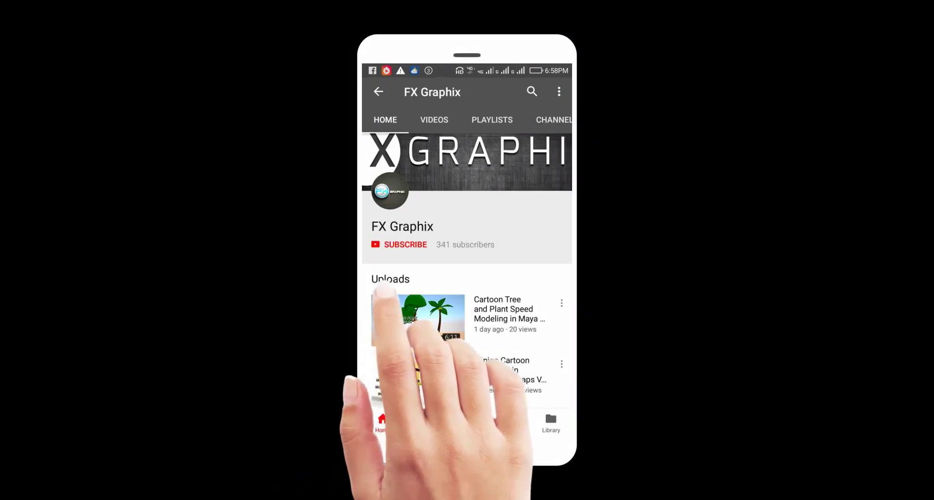
- Create a new 1920 × 1080 px RGB document with a plain grey Background layer
click(399, 246)
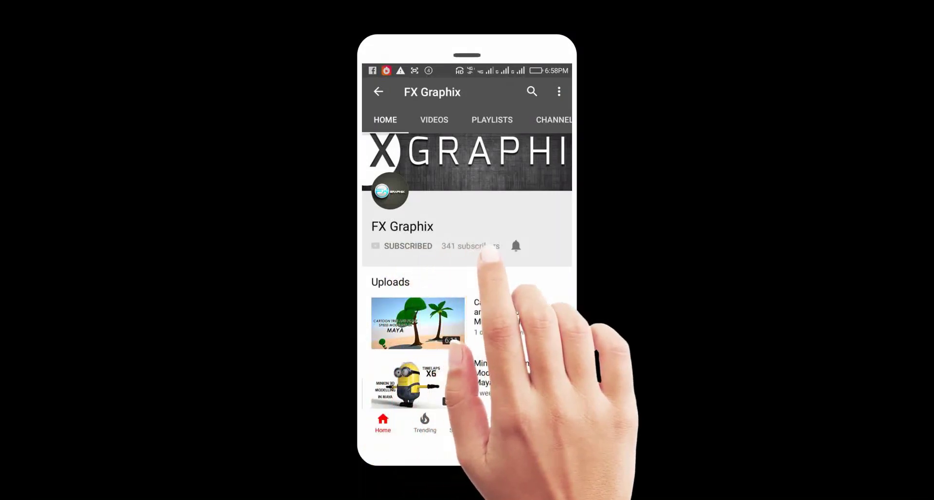
click(516, 246)
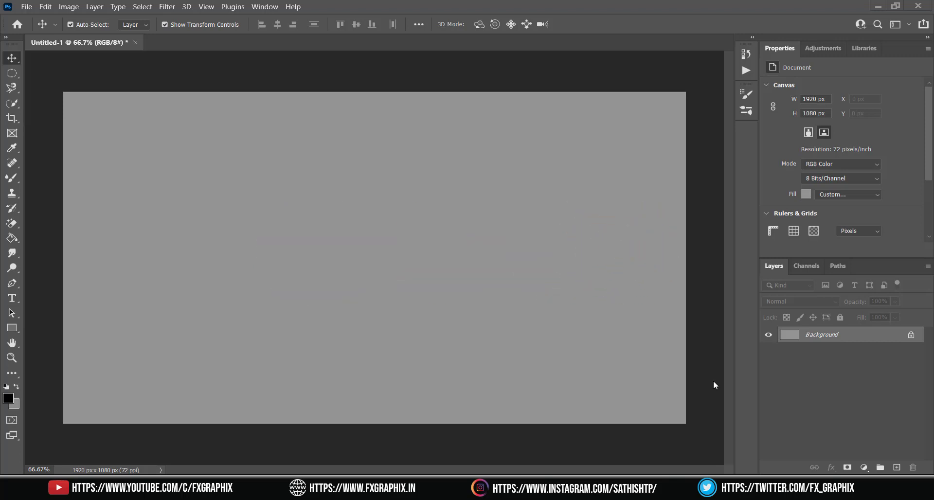
- Add a cyan Corbel Bold text layer reading 'FX Graphix' on the canvas
click(12, 299)
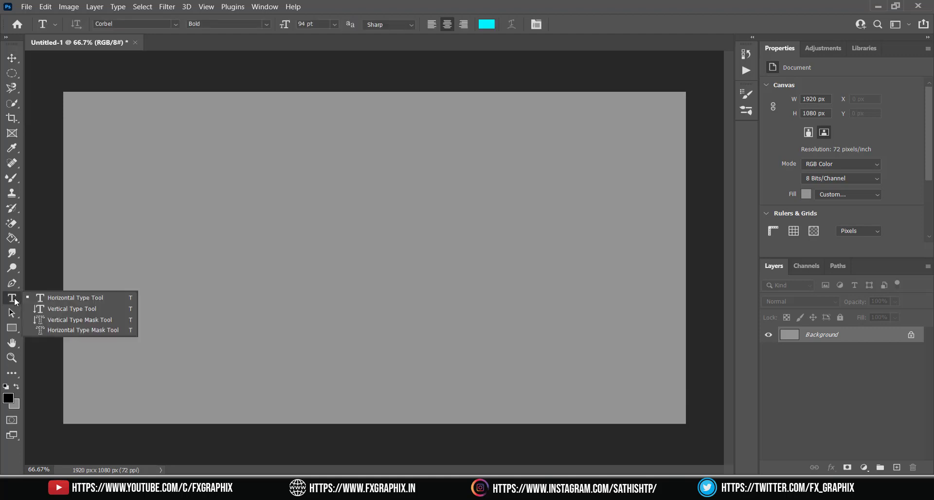
click(212, 281)
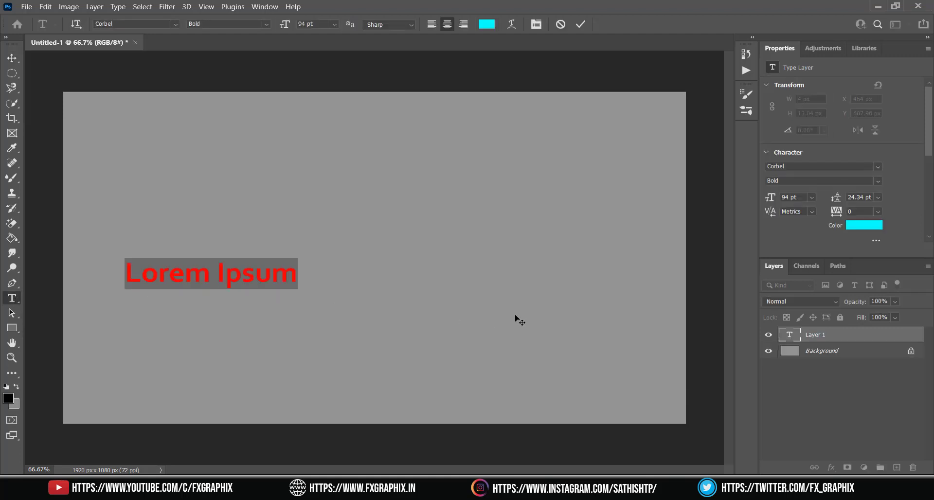
text(FX Graphix)
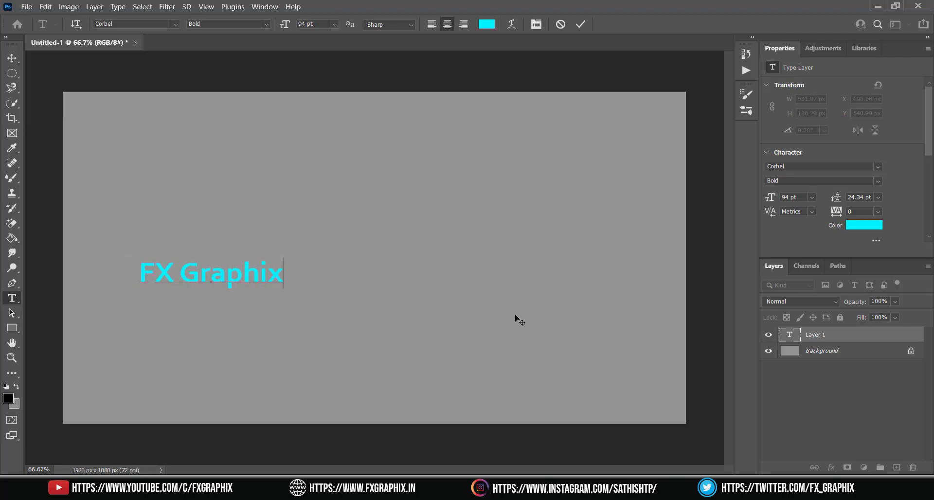
key(ctrl+Return)
- Enlarge the FX Graphix text to about 327 pt and centre it on the canvas
key(v)
drag(236, 271, 781, 197)
key(Return)
drag(475, 205, 284, 242)
- Rotate the FX Graphix text -30° with Free Transform
click(618, 226)
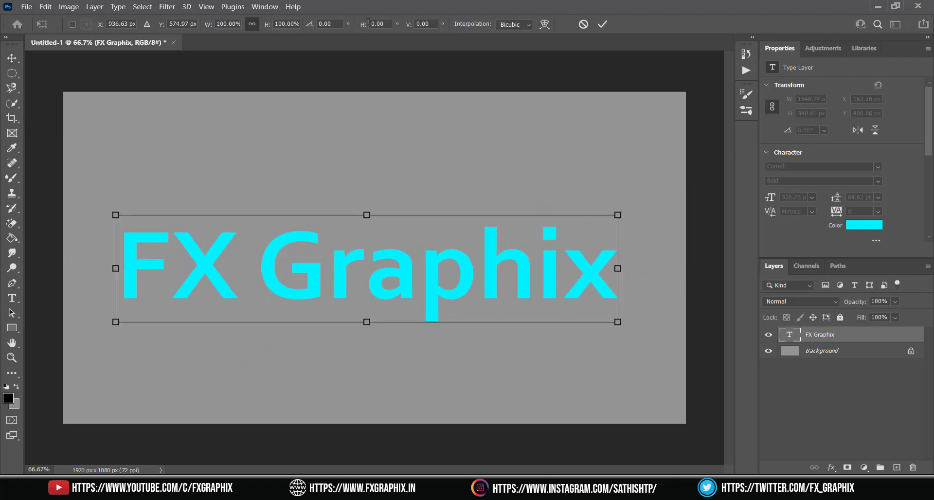
click(330, 26)
text(-30)
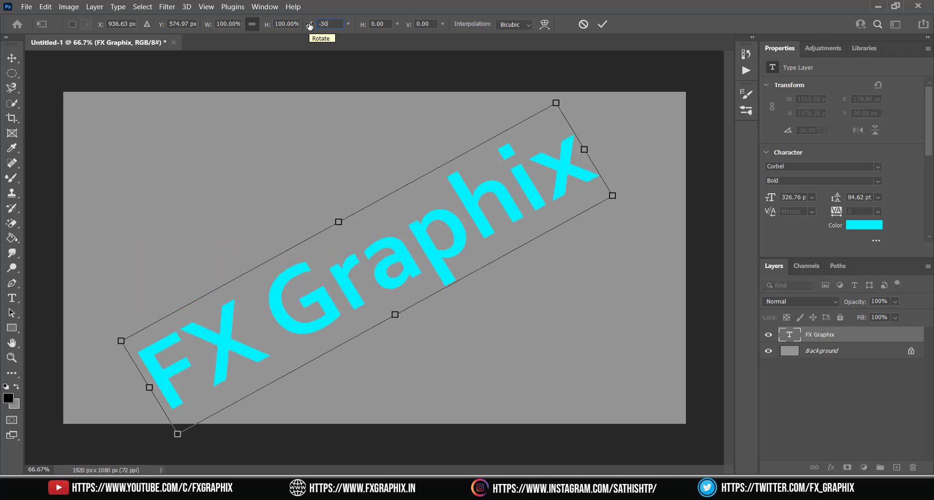
key(Return)
- Skew the text 30° horizontally and 5° vertically, shift it up-left, and commit
click(382, 23)
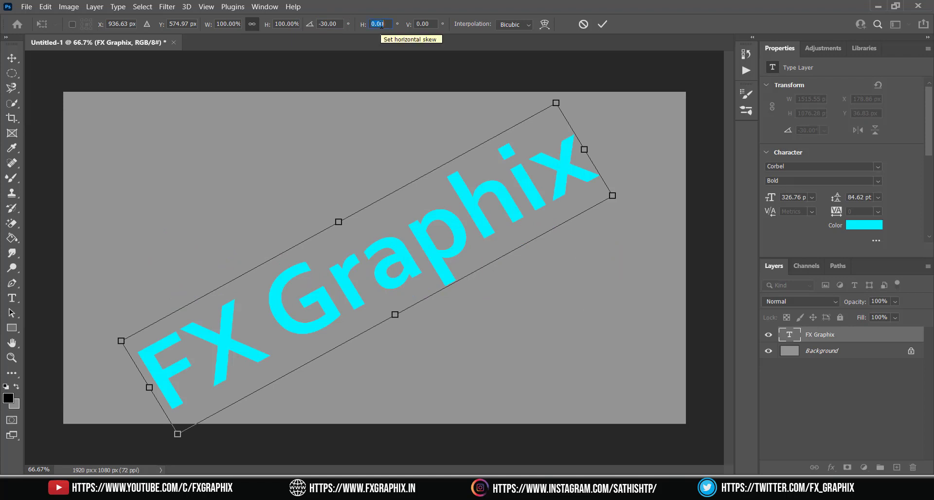
text(30)
key(Return)
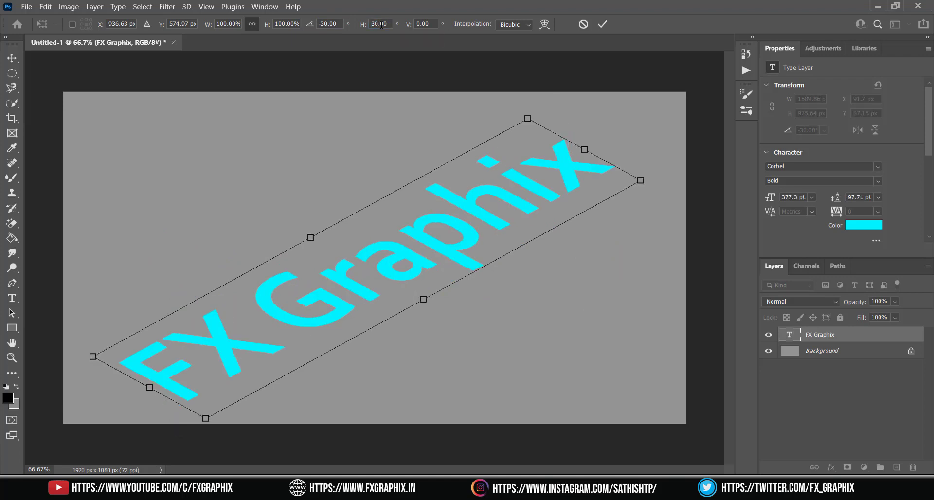
click(428, 27)
text(5)
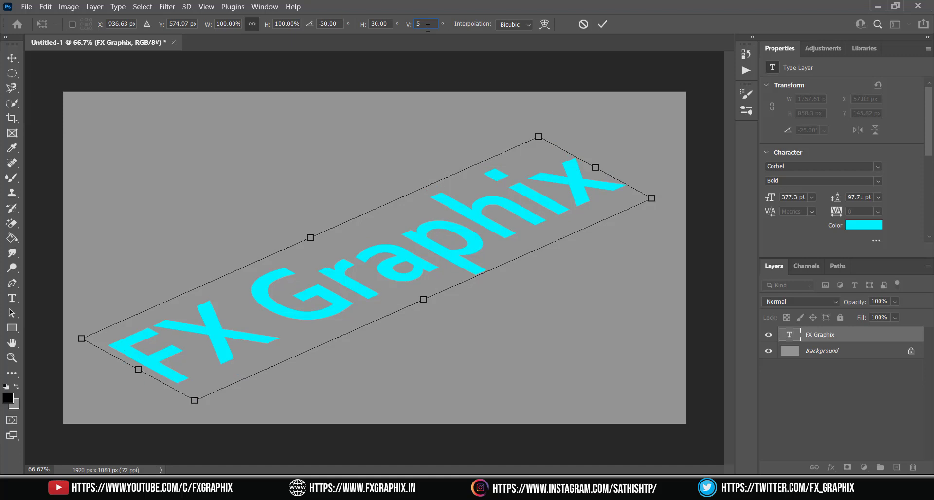
key(Return)
drag(431, 253, 416, 229)
key(Return)
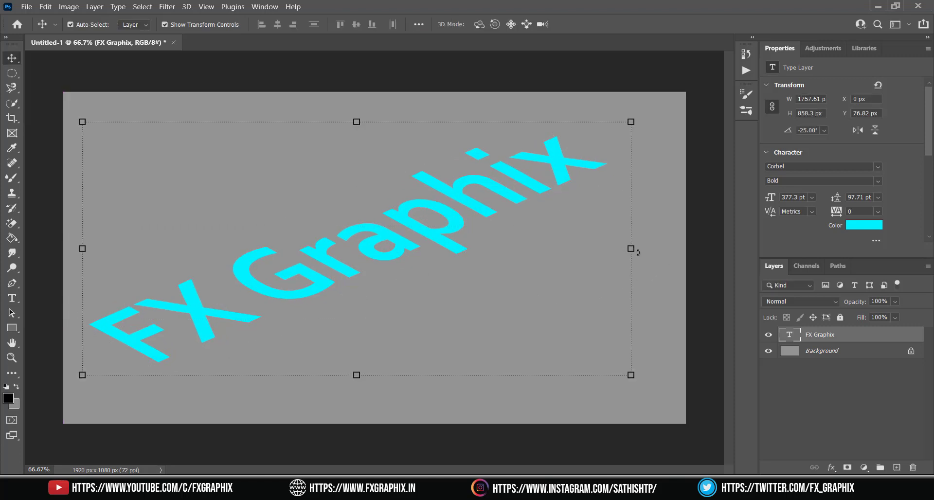
- Select the FX Graphix text layer and show the Actions panel
click(667, 255)
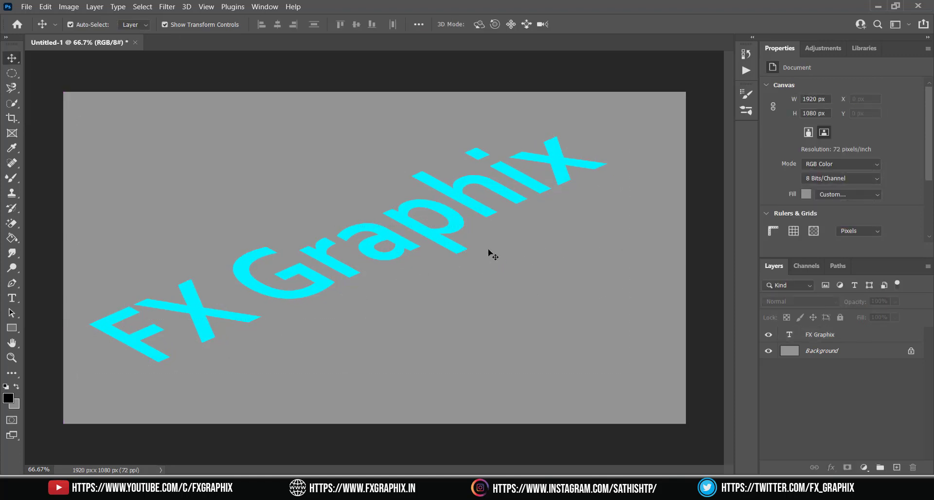
scroll(489, 251, up, 5)
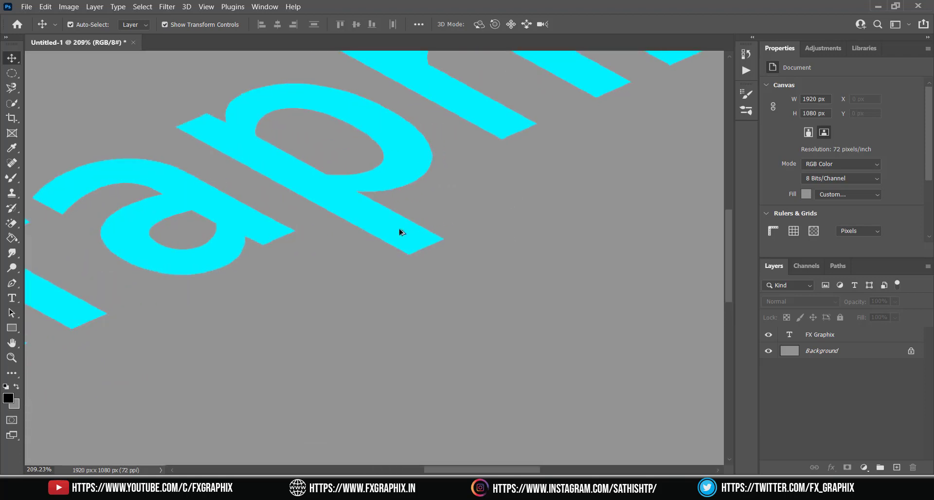
scroll(518, 277, up, 6)
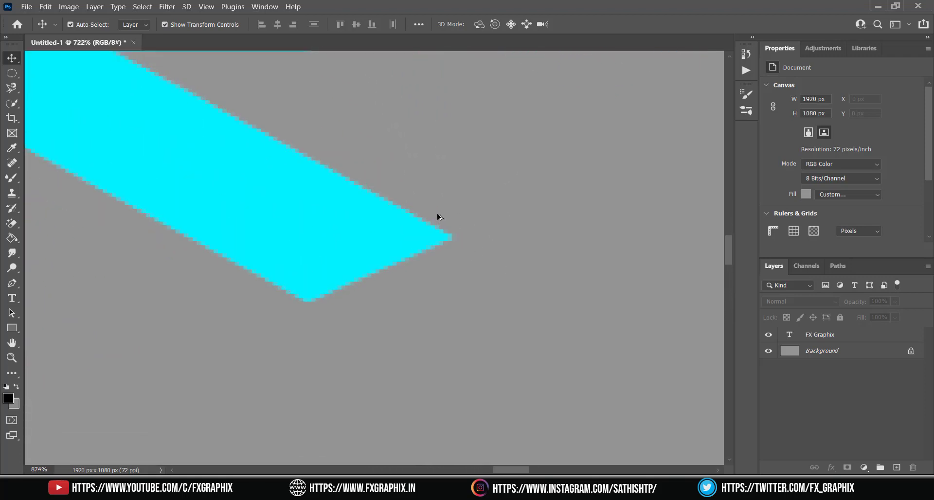
click(828, 335)
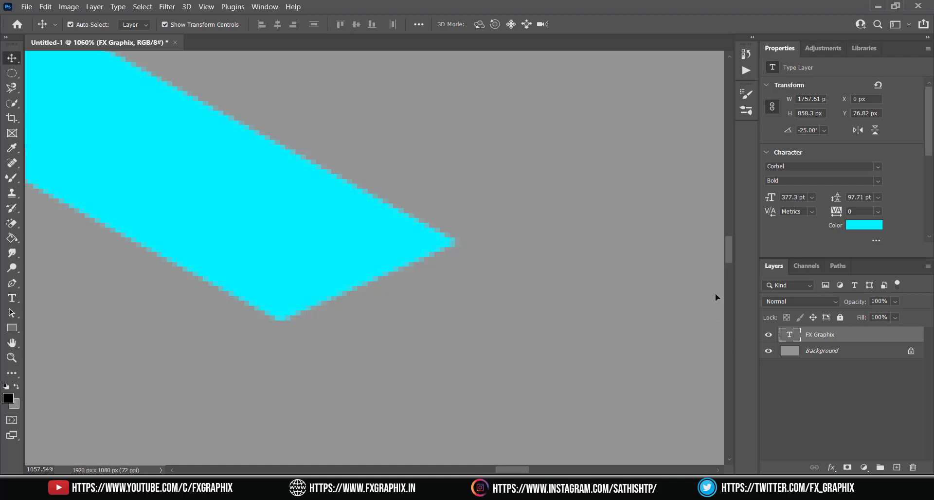
click(231, 7)
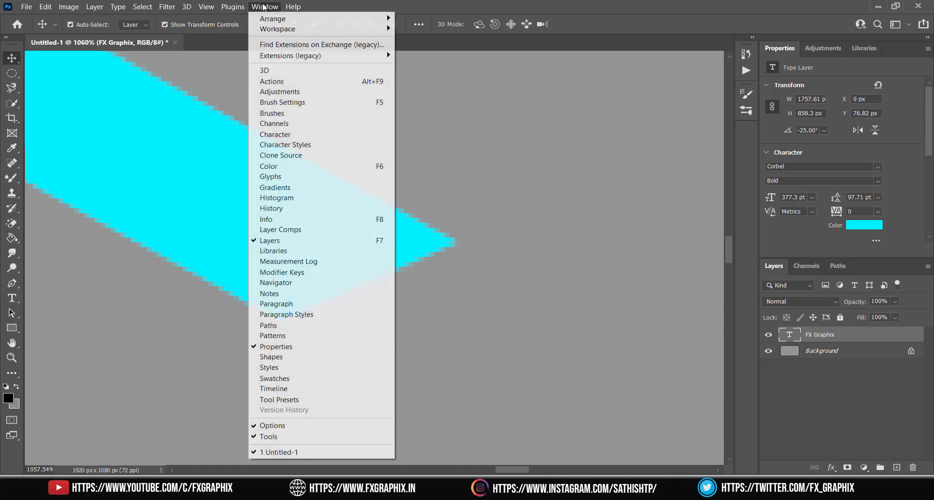
click(288, 81)
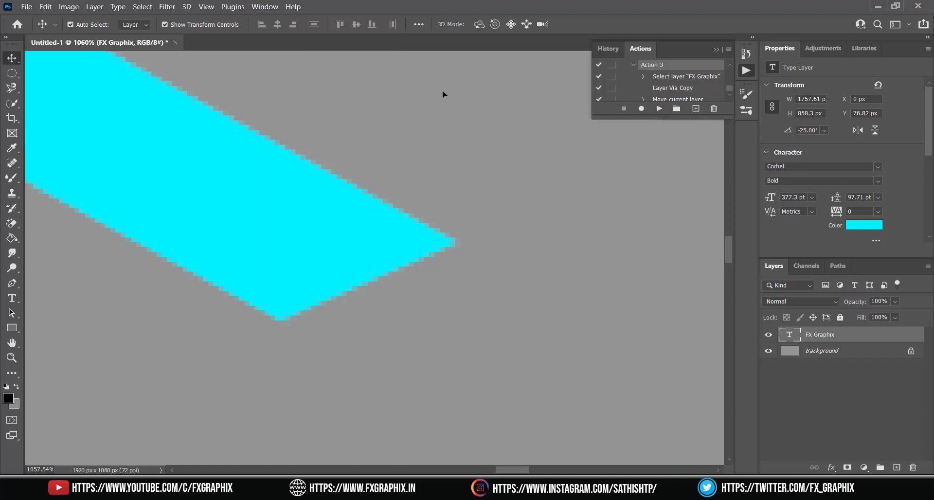
- Record Action 4: duplicate the text layer with Ctrl+J and nudge the copy up 1 px
click(696, 108)
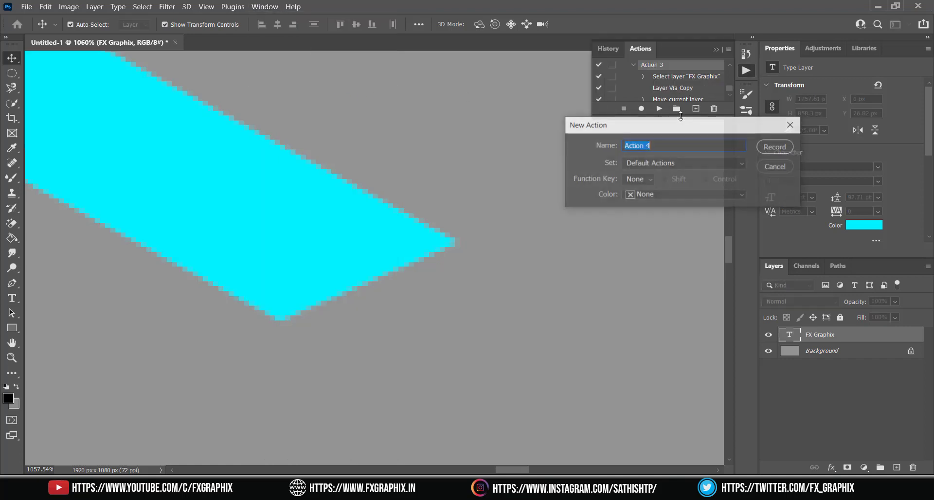
click(776, 148)
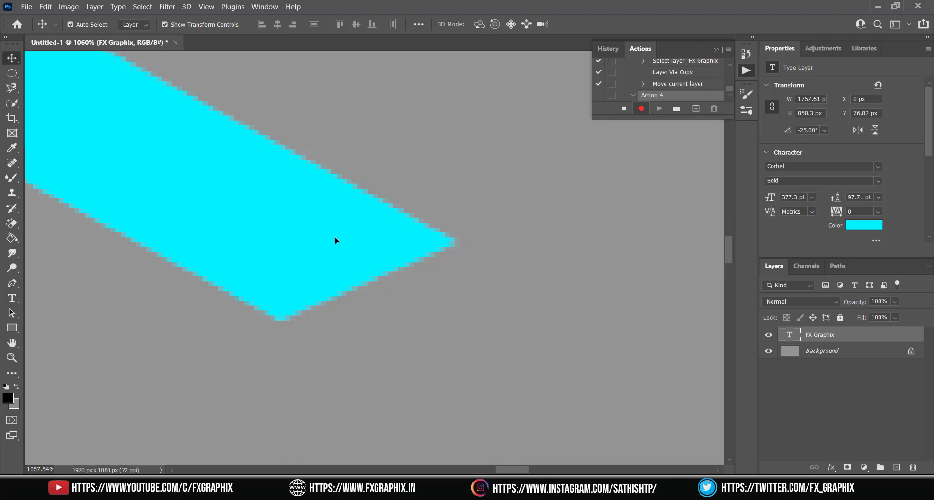
key(ctrl)
key(ctrl+j)
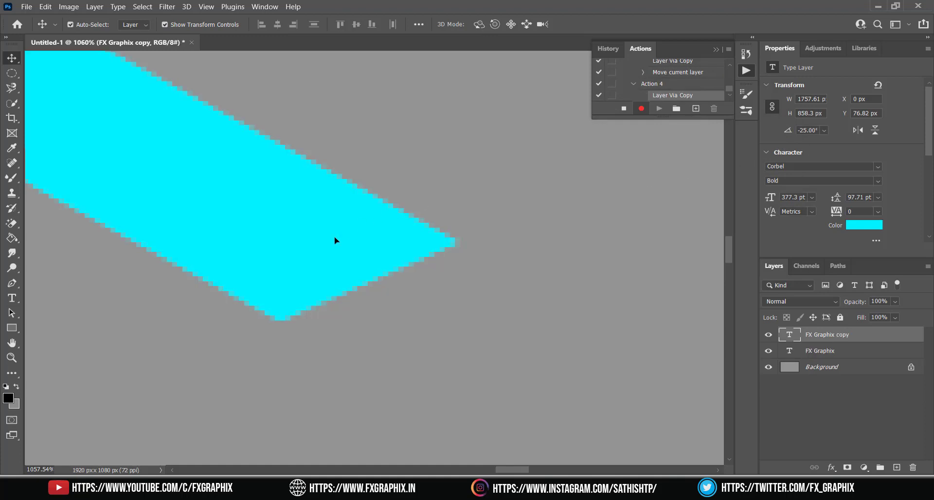
key(Up)
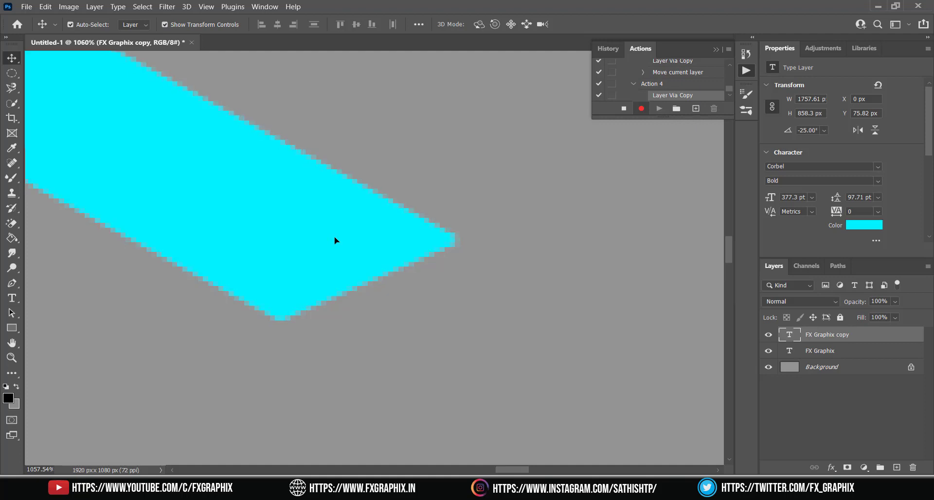
click(623, 107)
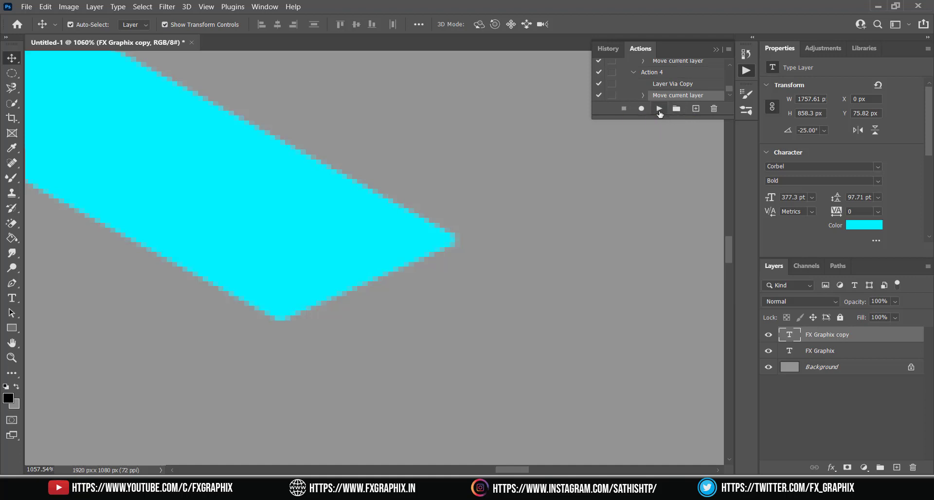
- Replay Action 4 repeatedly to stack text copies up to FX Graphix copy 11
click(660, 109)
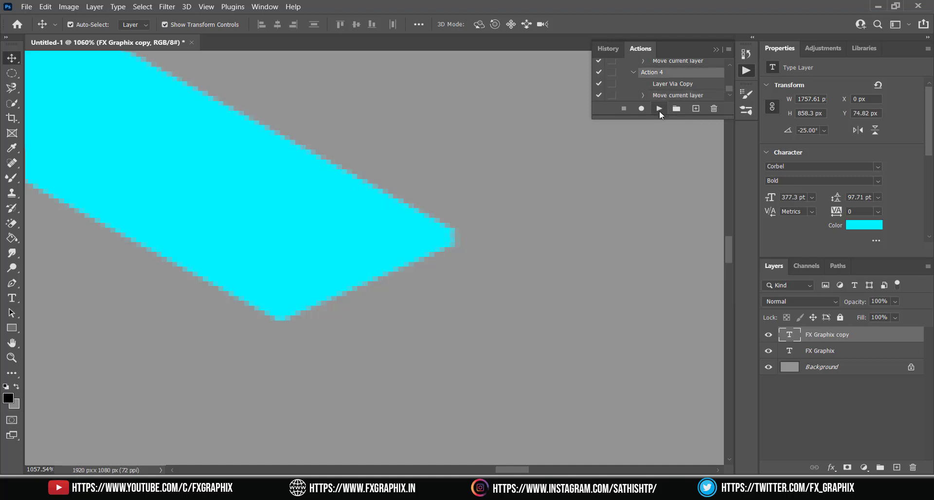
click(659, 109)
click(660, 109)
click(660, 109)
click(659, 109)
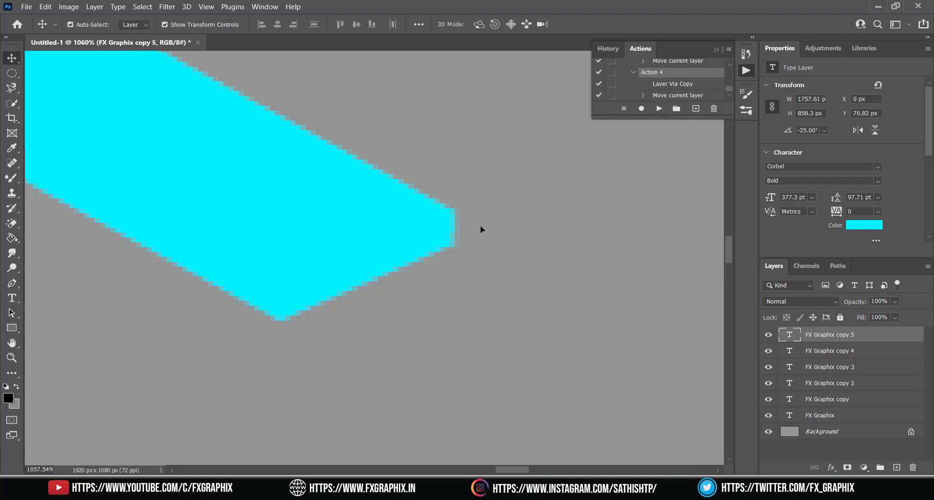
scroll(482, 229, down, 3)
scroll(481, 229, down, 5)
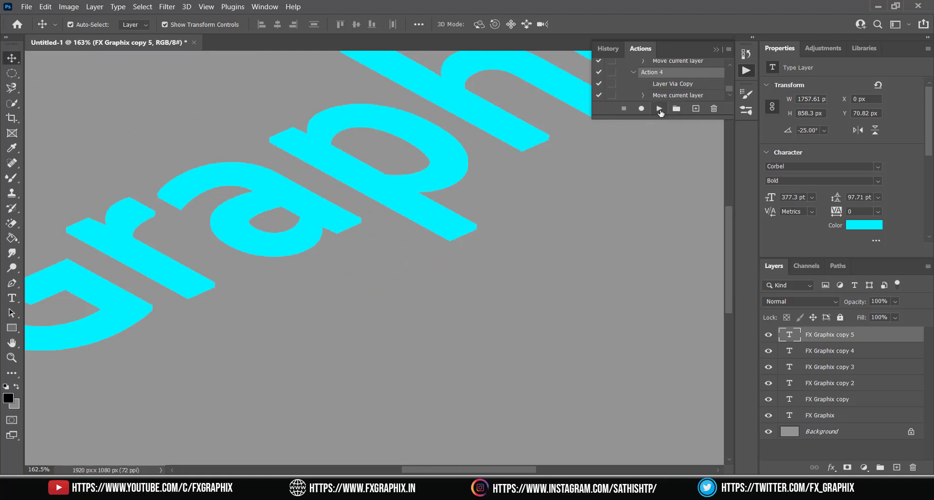
click(659, 110)
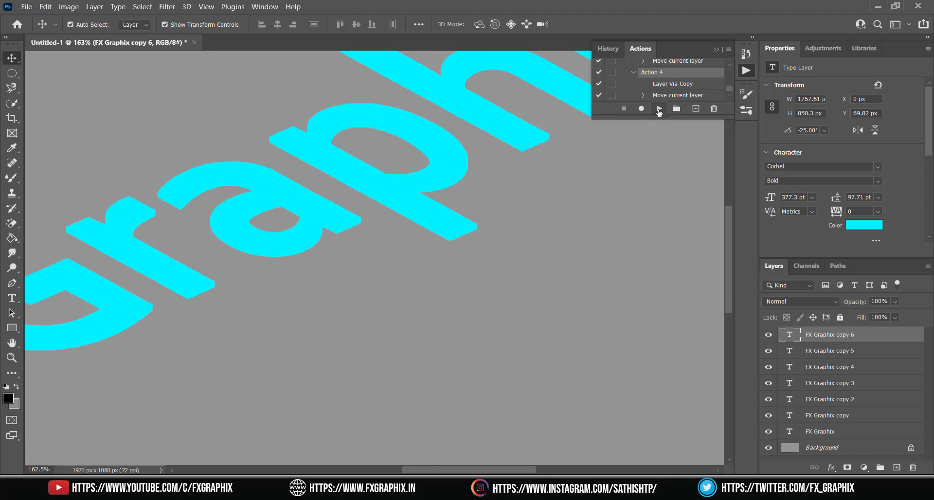
click(659, 110)
click(659, 110)
click(660, 110)
click(659, 110)
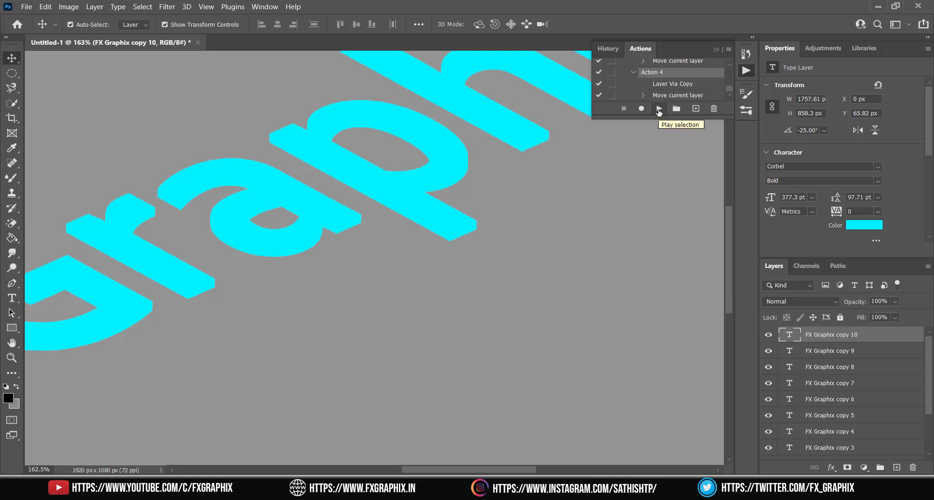
click(659, 110)
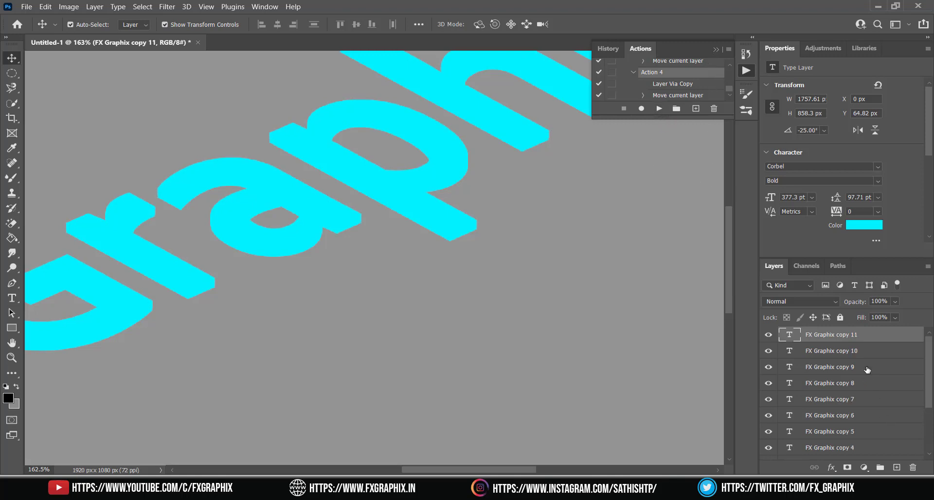
- Select all stacked FX Graphix layers down to the original and group them into Group 1
scroll(832, 367, down, 4)
scroll(845, 363, up, 4)
scroll(849, 406, down, 2)
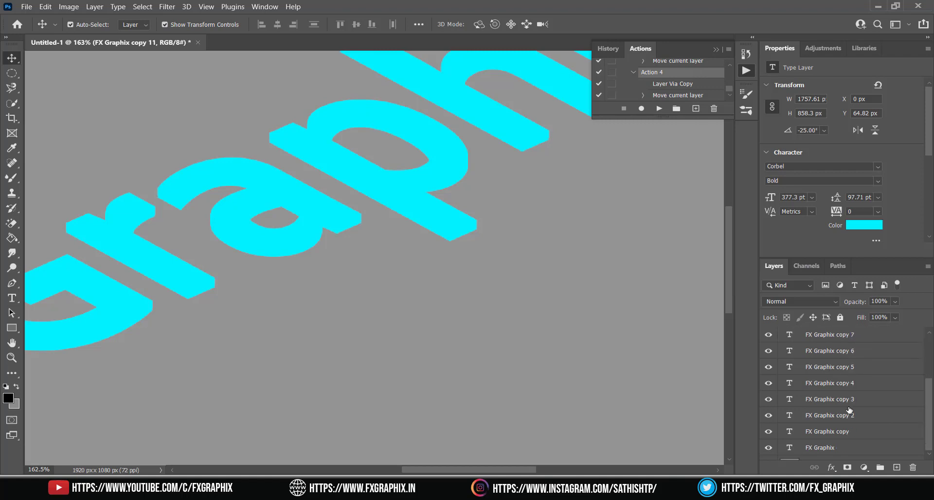
scroll(849, 411, down, 2)
shift+click(841, 436)
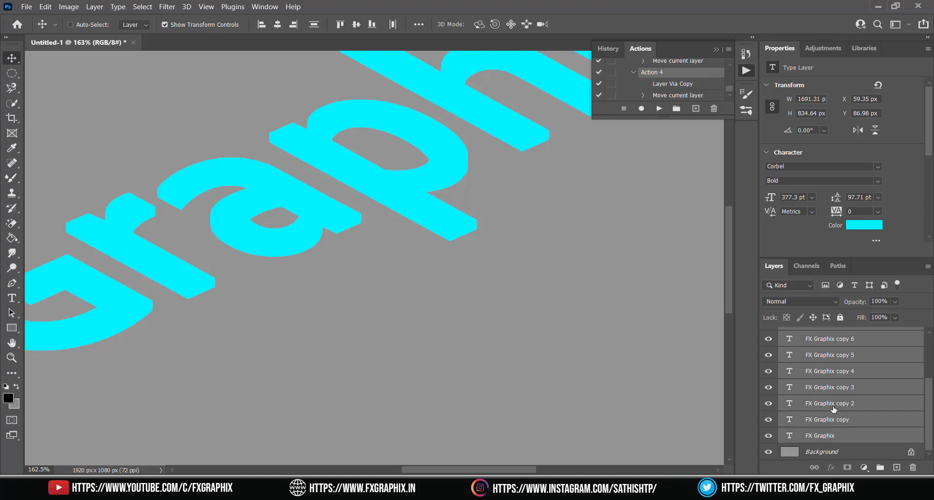
key(ctrl+g)
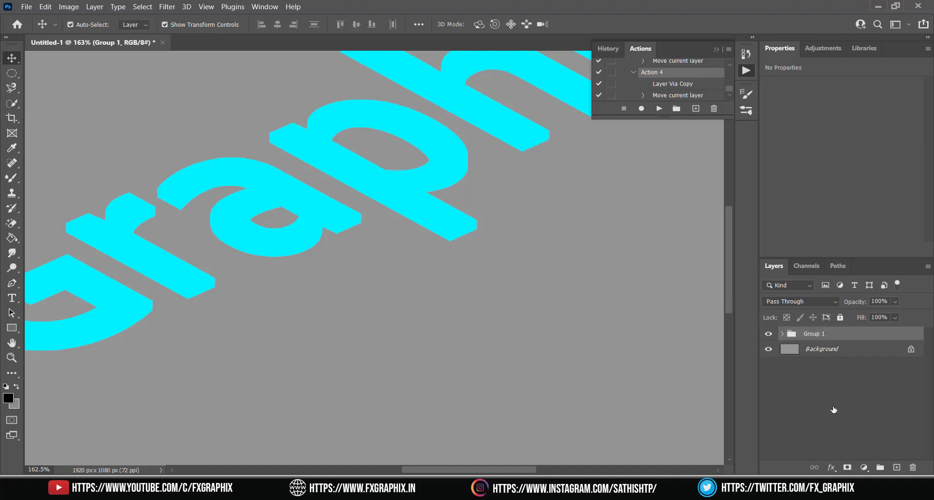
scroll(475, 226, up, 3)
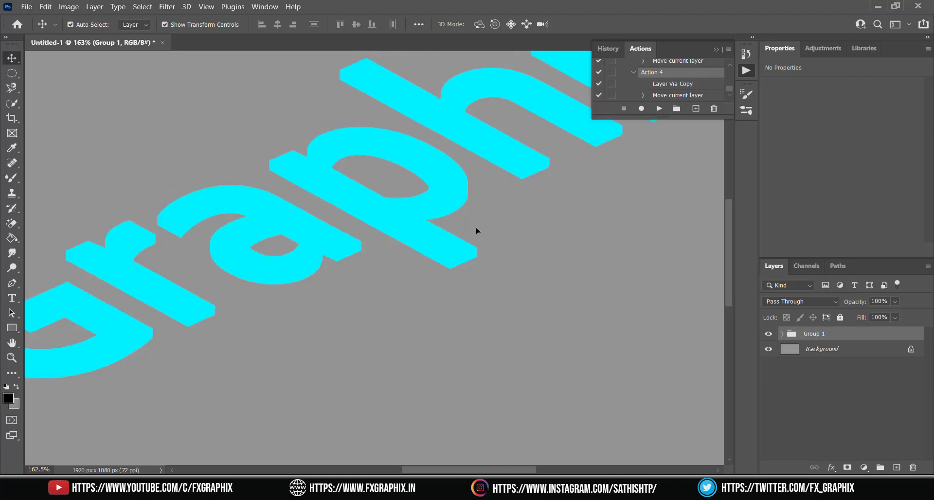
scroll(491, 232, up, 1)
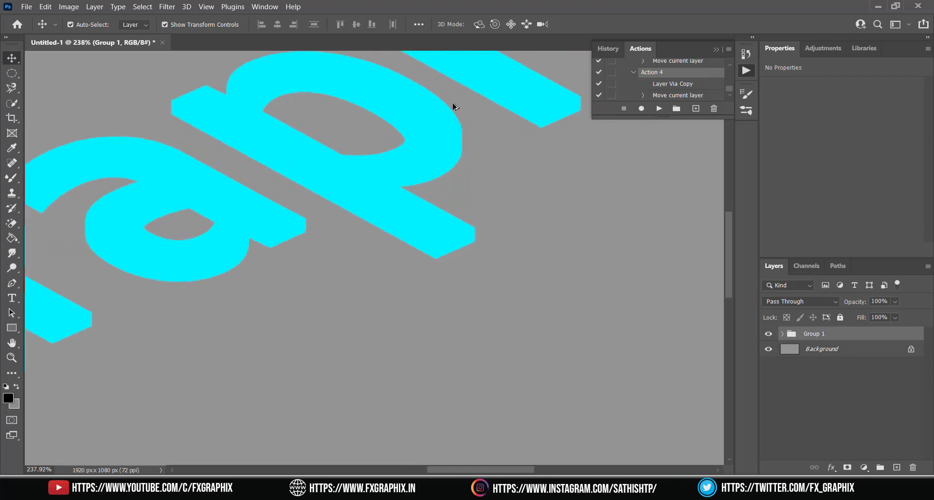
scroll(455, 115, up, 2)
scroll(455, 115, up, 1)
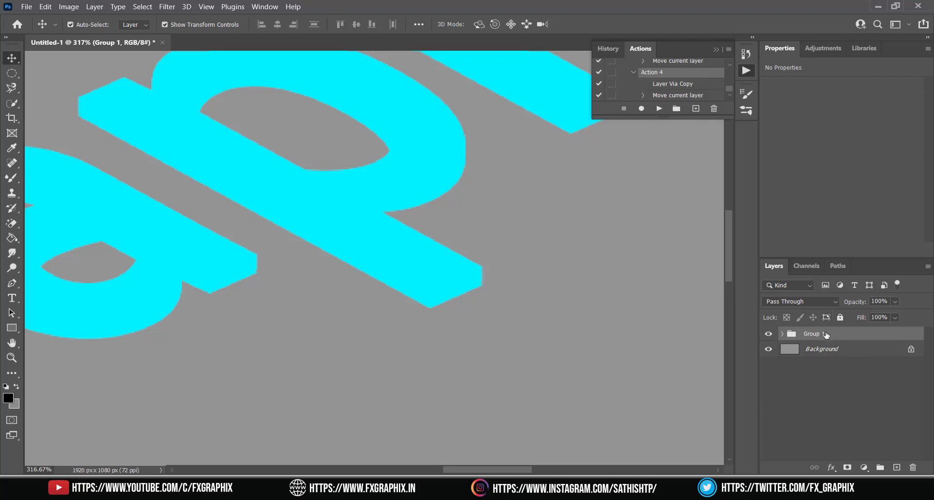
- Record Action 5: duplicate Group 1 with Ctrl+J and nudge the copy up and right four times
click(701, 113)
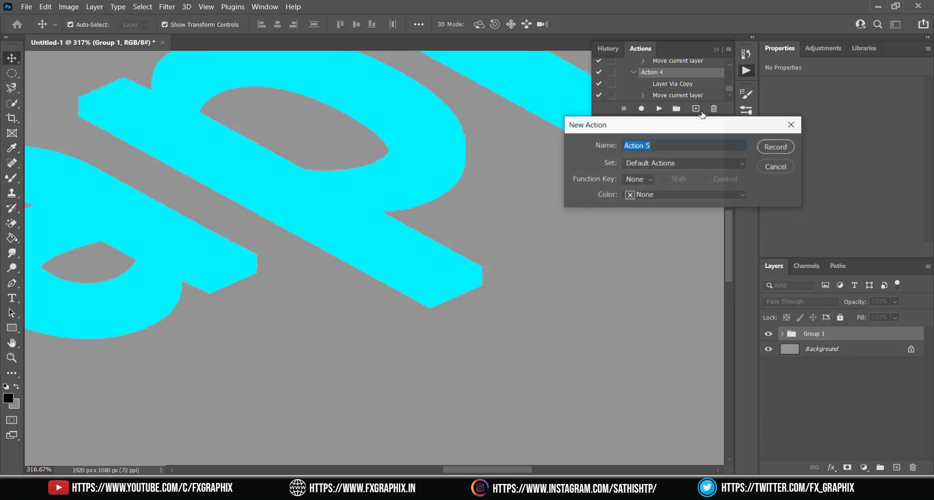
click(766, 147)
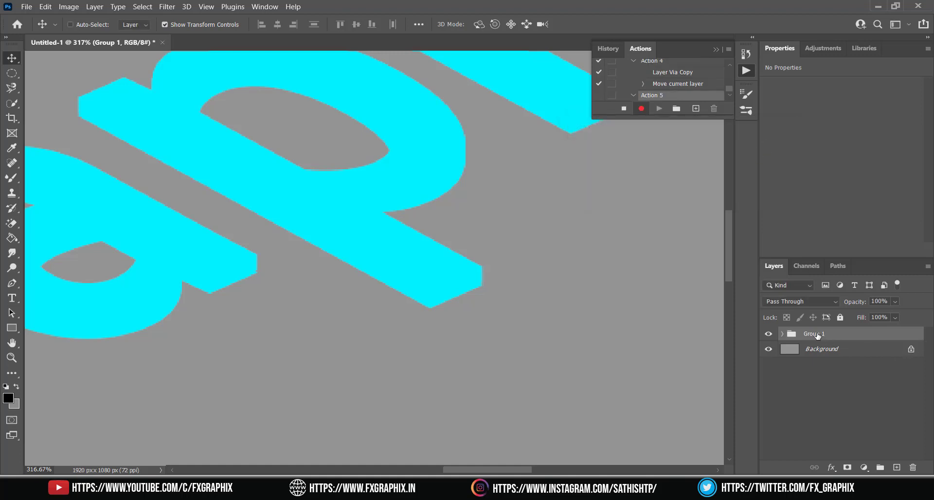
key(ctrl+j)
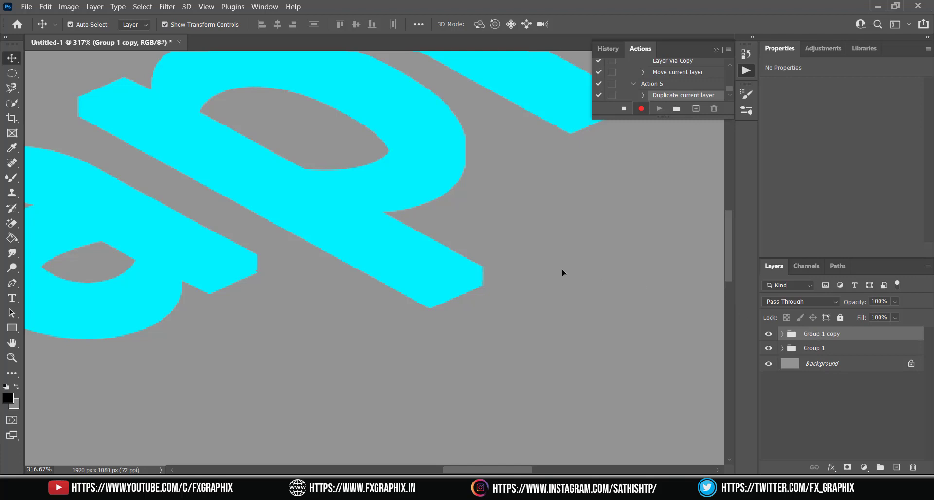
key(Up)
key(Right)
key(Up)
key(Right)
key(Up)
key(Right)
key(Up)
key(Right)
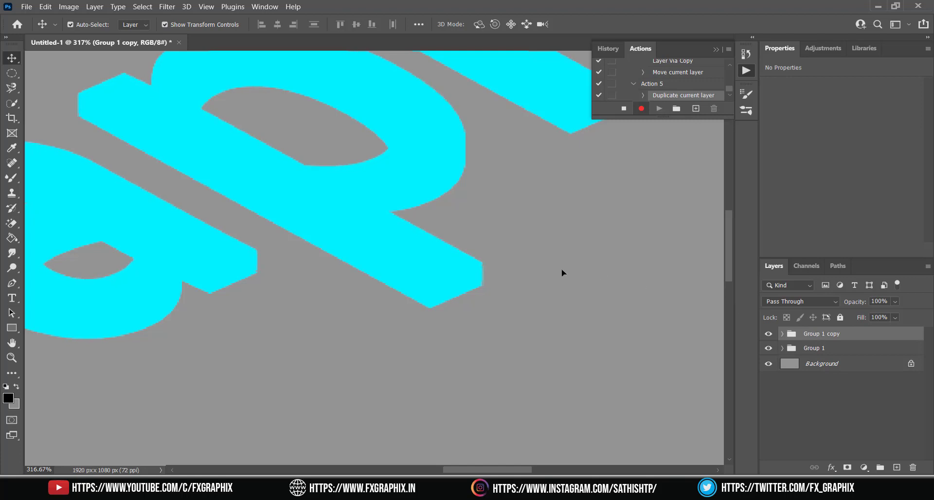
key(Up)
key(Right)
key(Up)
key(Right)
key(Up)
key(Right)
key(Up)
key(Right)
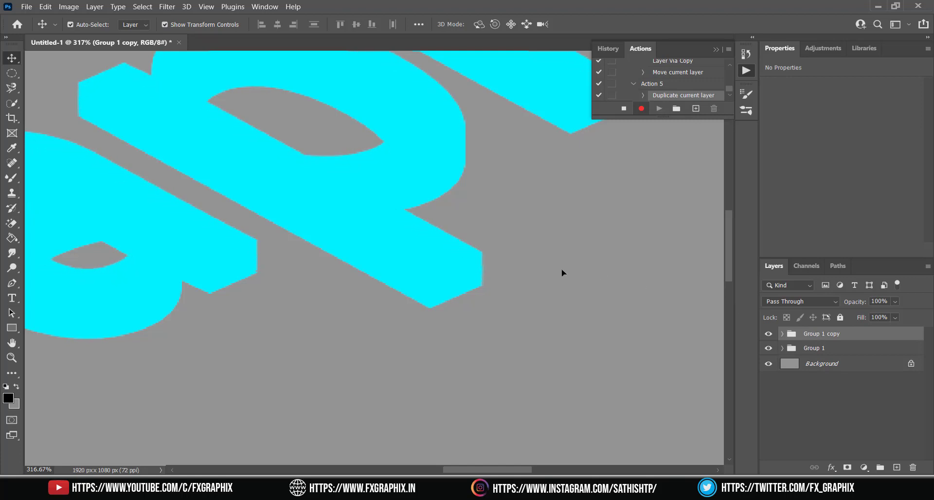
key(Up)
key(Right)
key(Up)
key(Right)
key(Up)
key(Right)
key(Up)
key(Right)
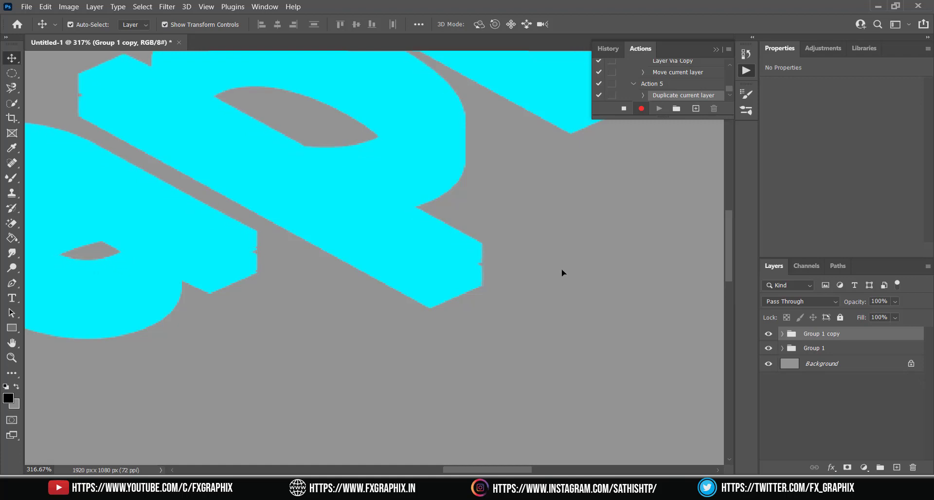
key(Up)
key(Right)
key(Up)
key(Right)
key(Up)
key(Right)
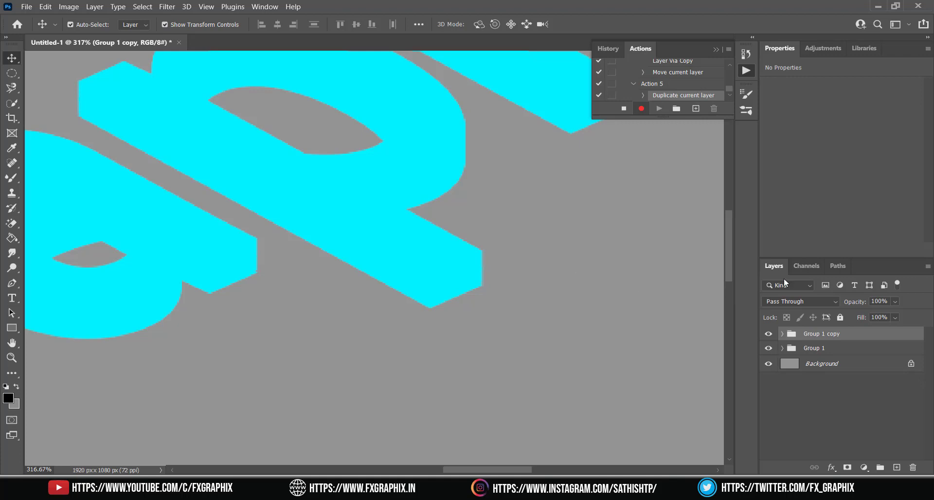
- Stop recording and replay Action 5 to add Group 1 copy 2 through Group 1 copy 5
click(622, 107)
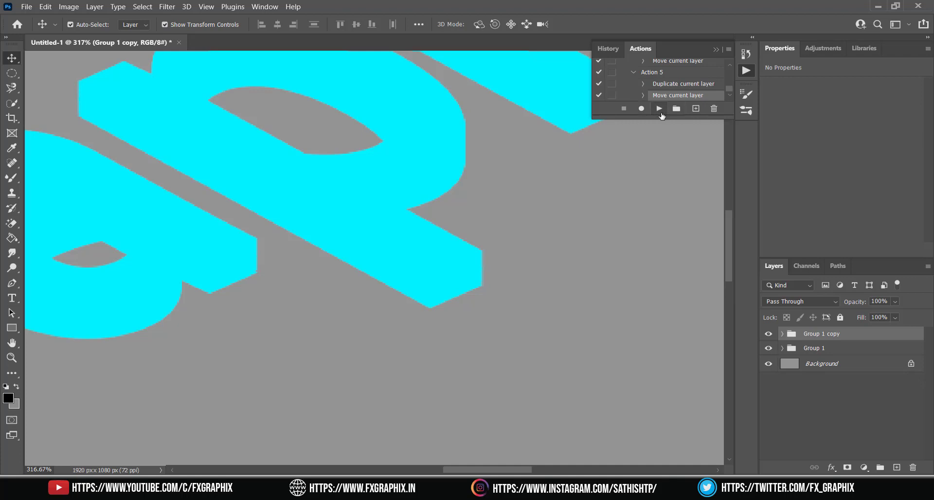
click(661, 113)
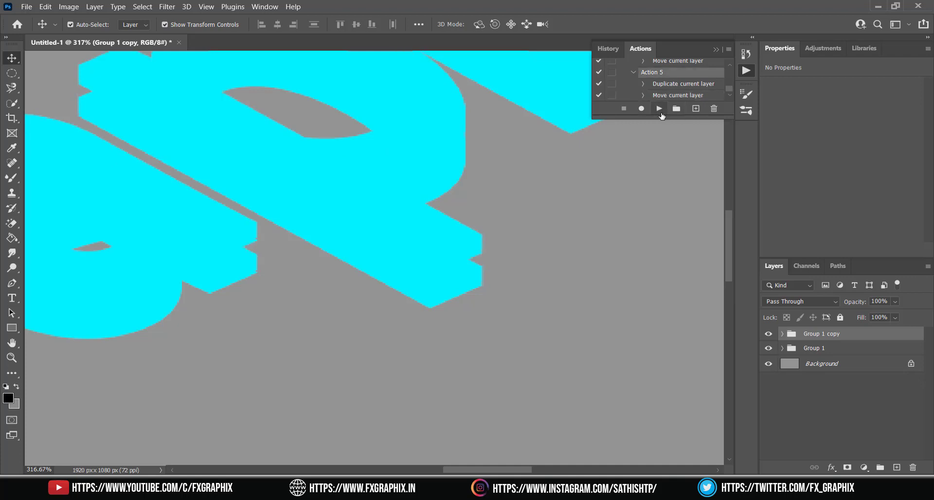
click(661, 113)
key(F2)
key(F2)
key(F2)
key(F2)
key(F2)
key(F2)
key(F2)
key(F2)
key(F2)
key(F2)
key(F2)
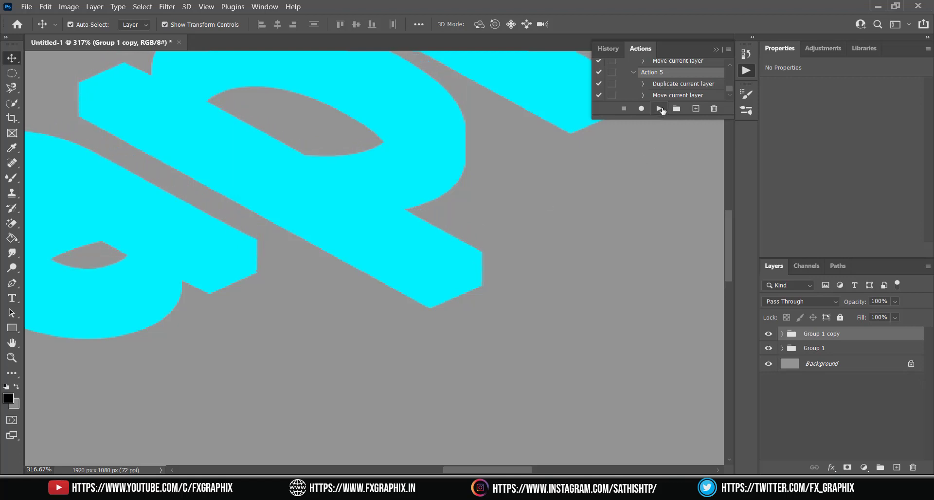
click(660, 108)
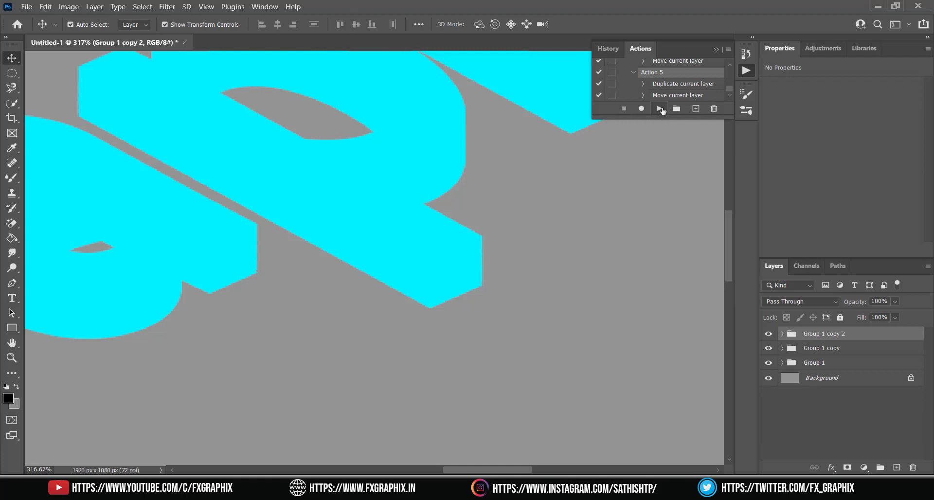
click(660, 109)
click(660, 109)
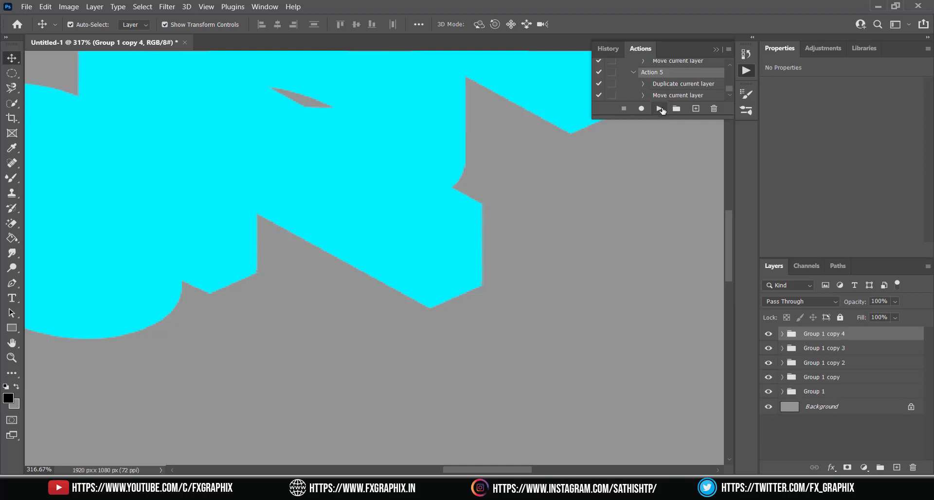
click(660, 109)
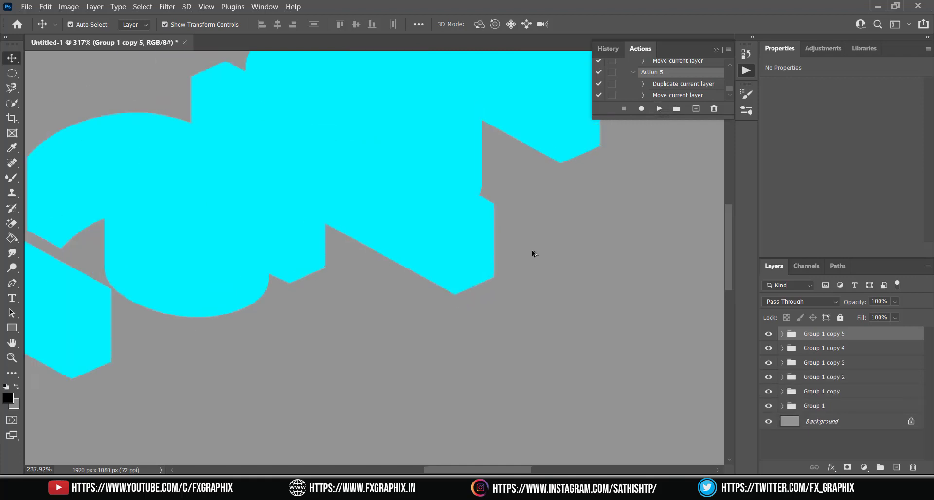
scroll(532, 253, down, 10)
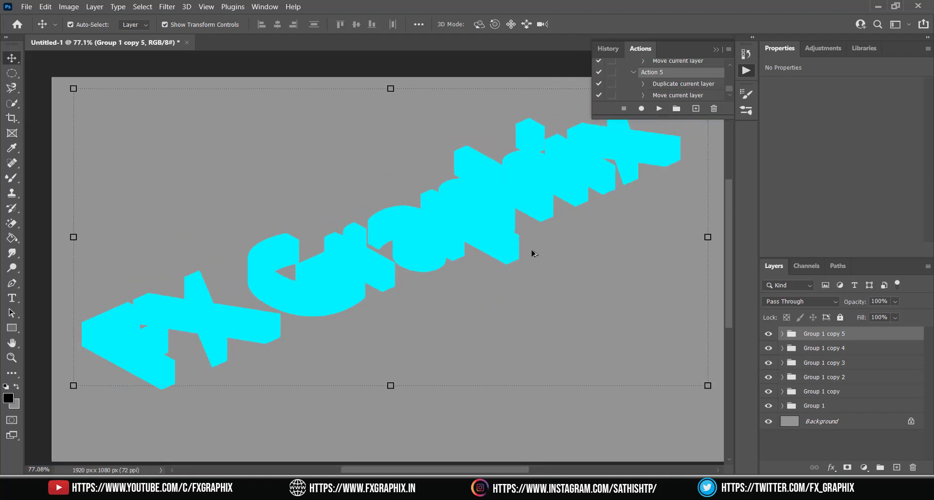
- Delete FX Graphix copy through copy 11 inside Group 1 copy 5, keeping only the original text layer
click(717, 50)
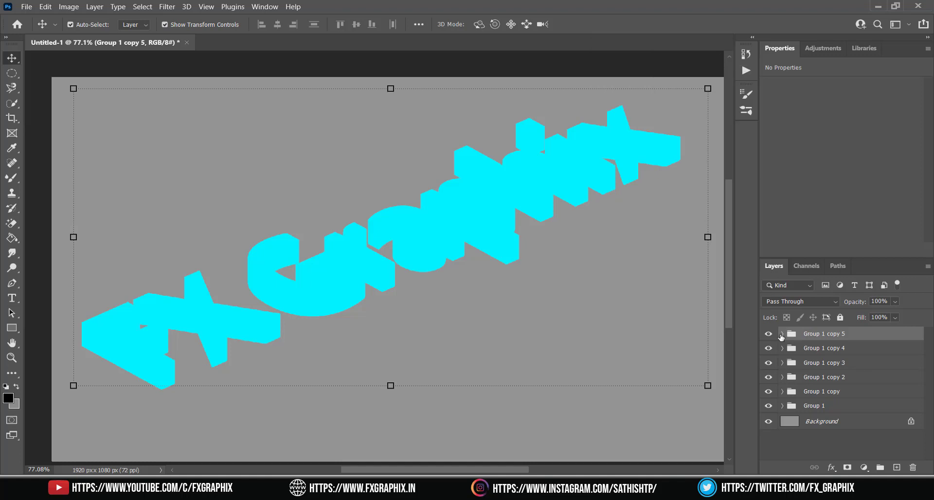
click(781, 334)
click(842, 350)
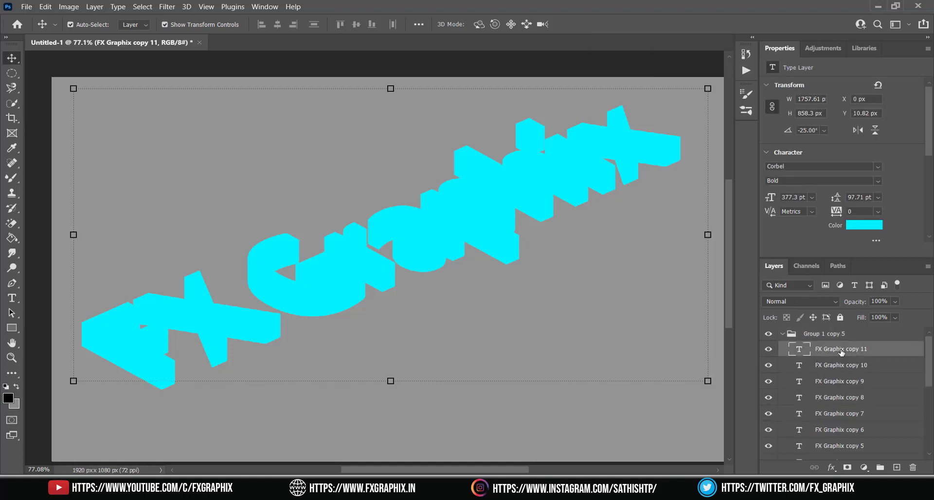
scroll(842, 352, down, 5)
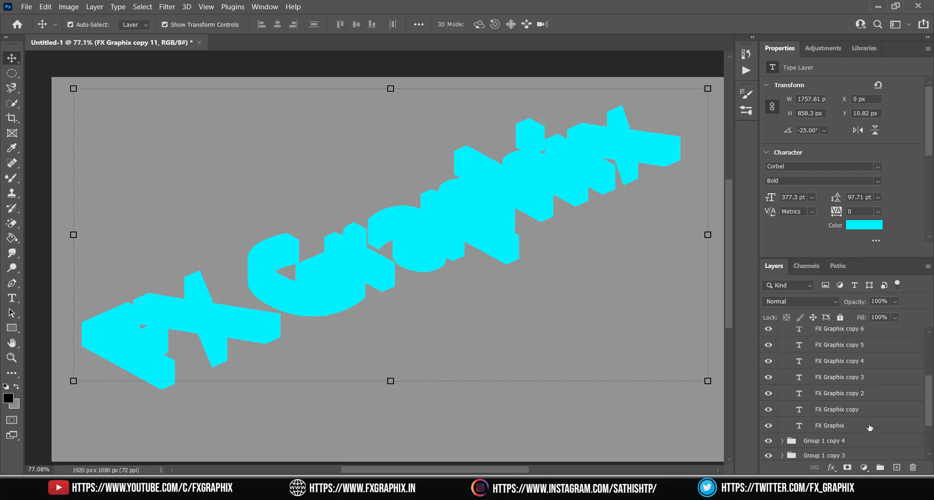
shift+click(866, 410)
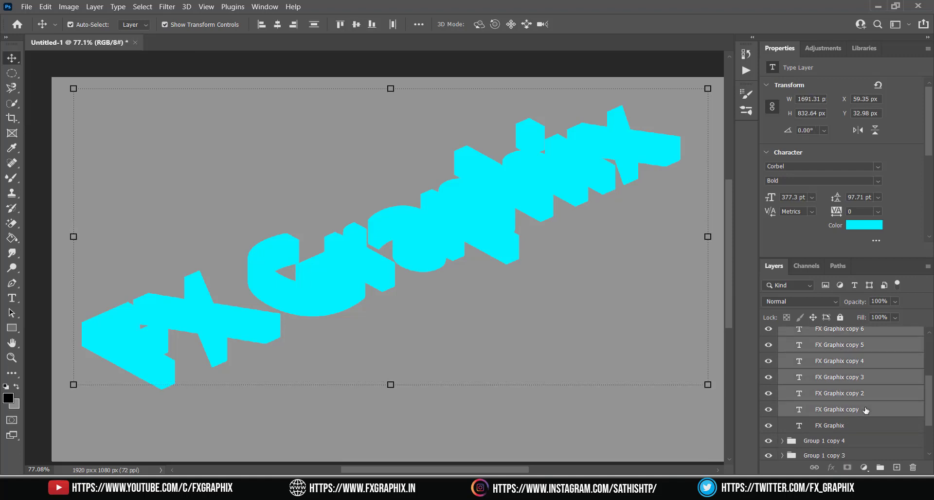
key(Delete)
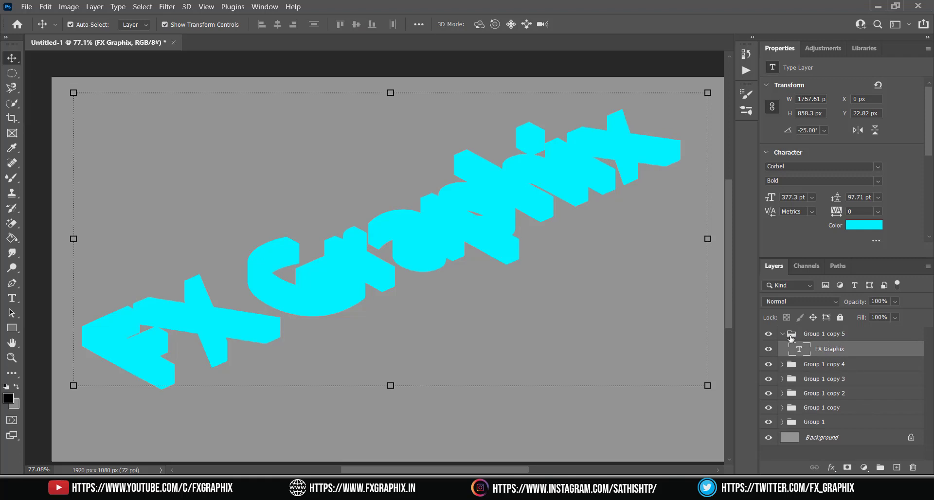
click(784, 335)
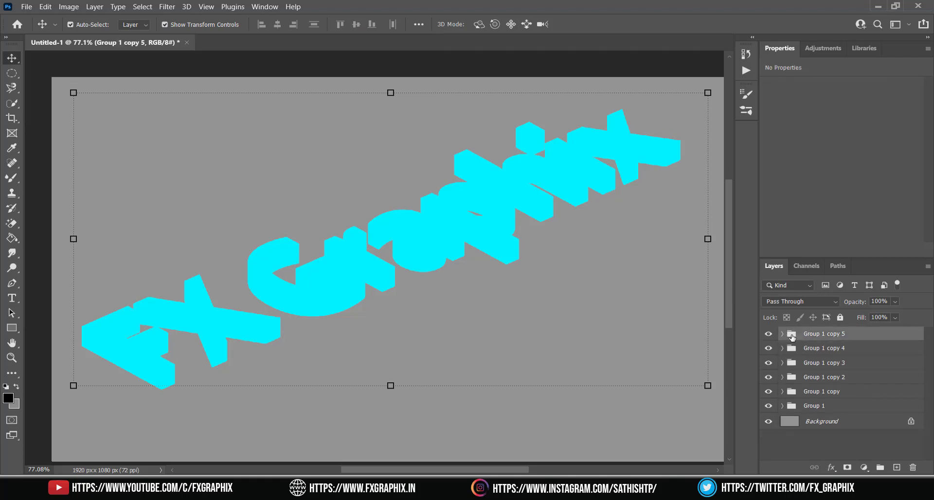
- Show the Swatches panel beside the lettering and expand its Pure swatch set
click(836, 353)
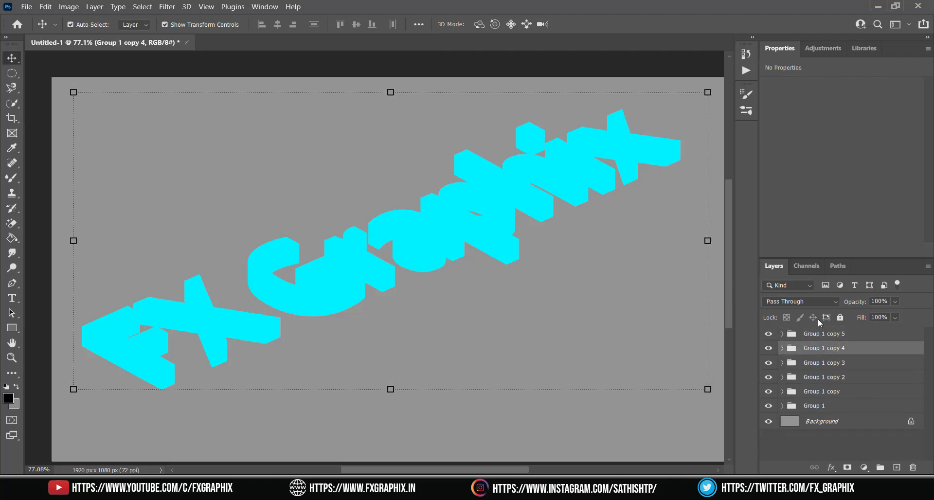
click(831, 469)
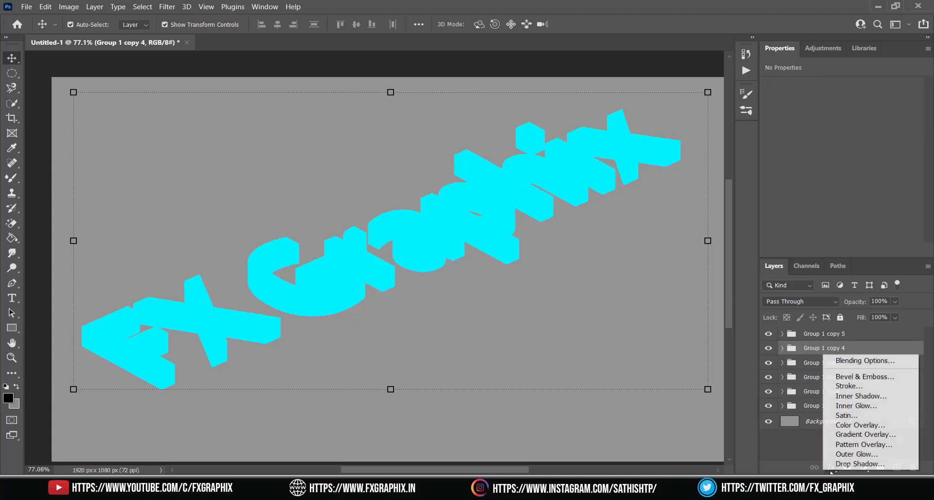
click(267, 7)
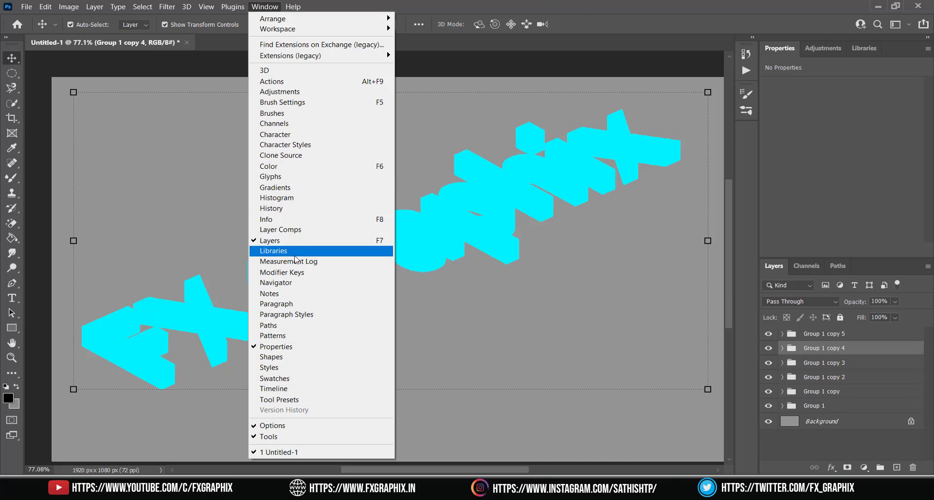
click(291, 378)
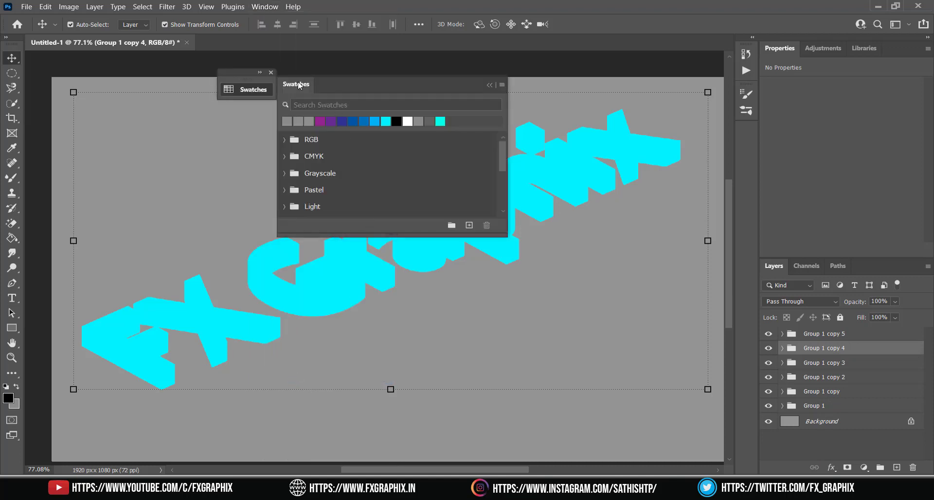
drag(299, 85, 68, 76)
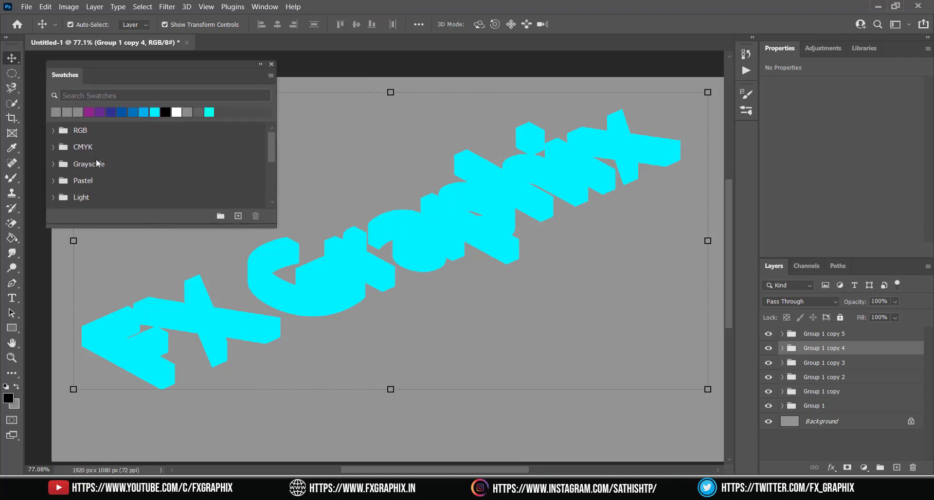
scroll(97, 164, down, 2)
click(76, 170)
scroll(77, 170, down, 2)
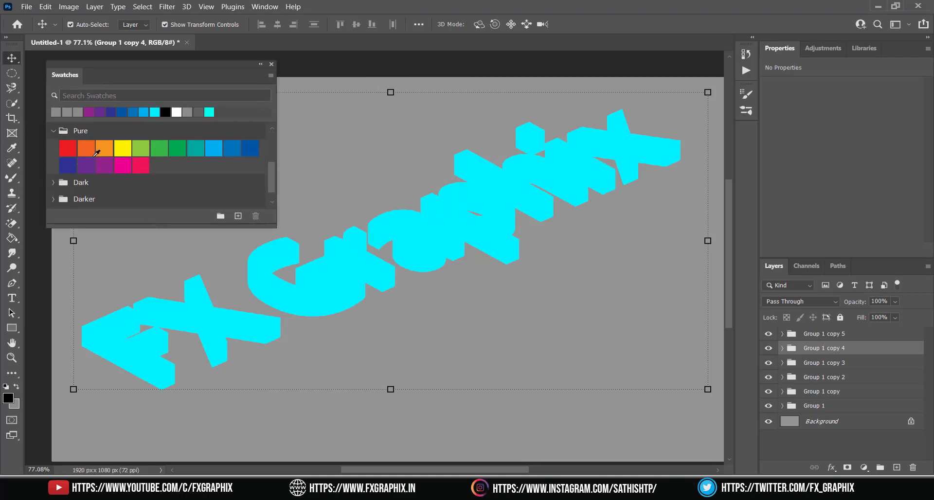
- Give Group 1 copy 4 a Color Overlay using the Pure blue swatch
click(827, 469)
click(830, 425)
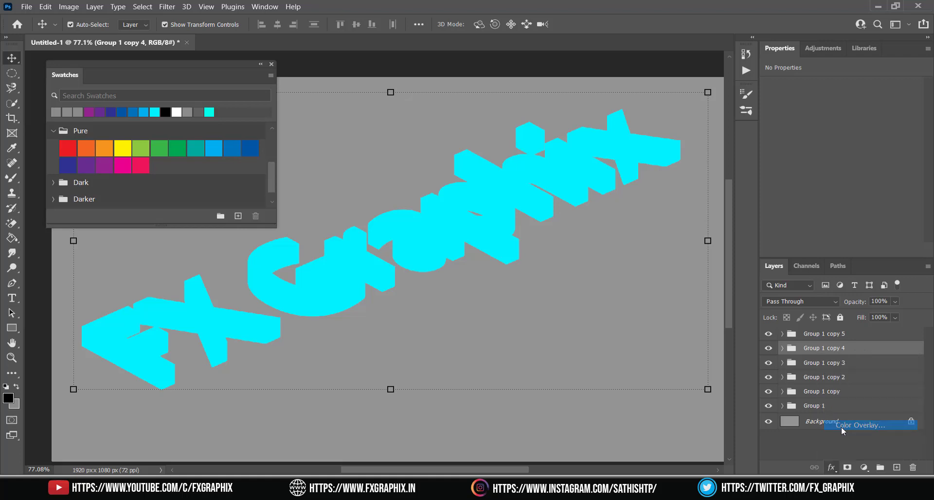
click(711, 148)
click(214, 147)
click(871, 154)
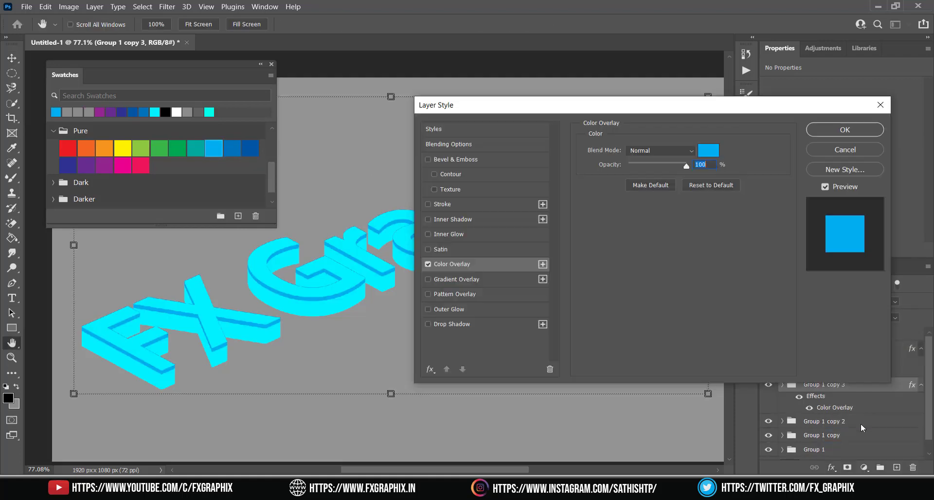
click(709, 150)
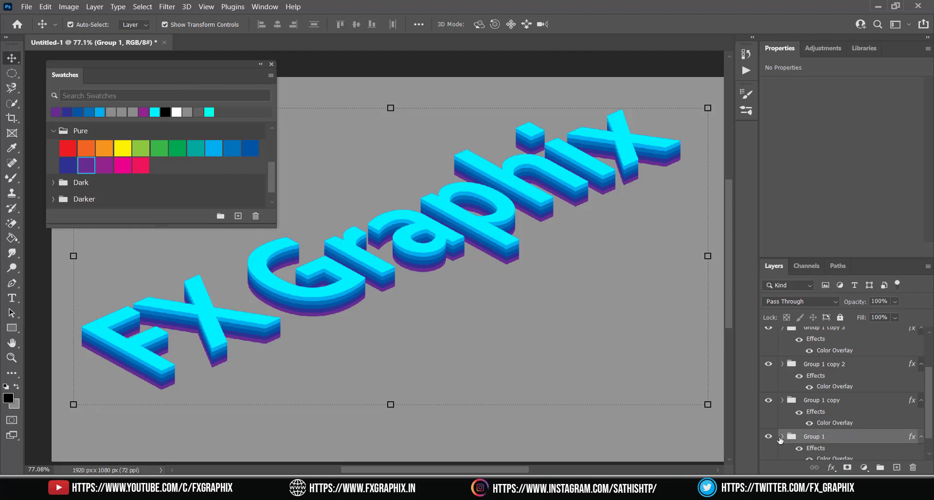
scroll(808, 434, down, 1)
scroll(816, 433, up, 3)
scroll(818, 433, up, 1)
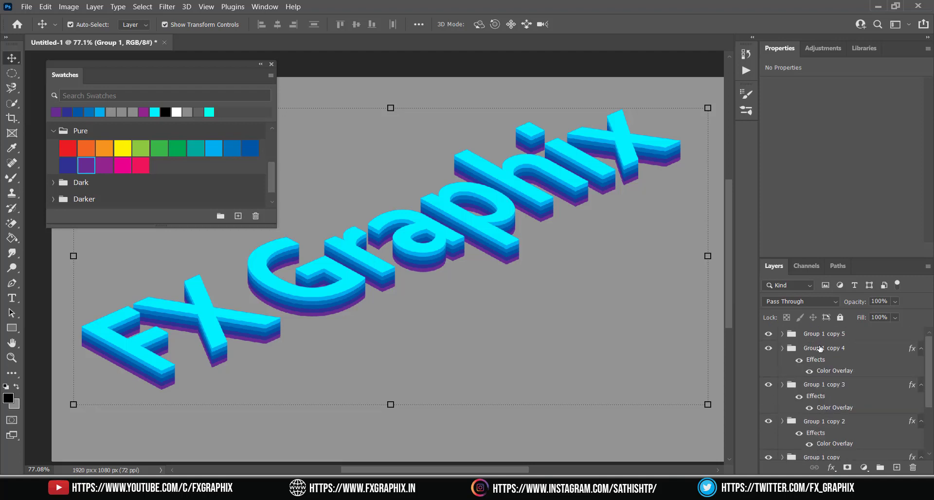
- Convert Group 1 copy 4 through Group 1 copy into one smart object and collapse Swatches
shift+click(821, 348)
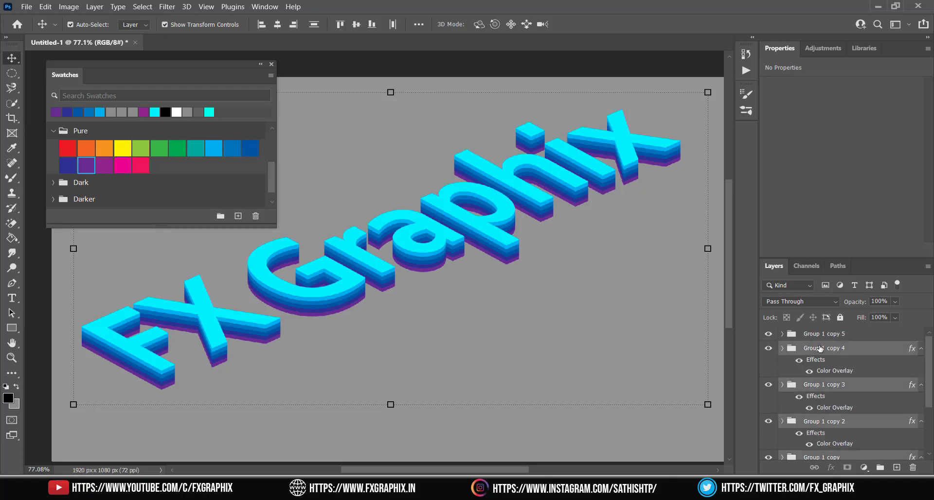
right_click(845, 389)
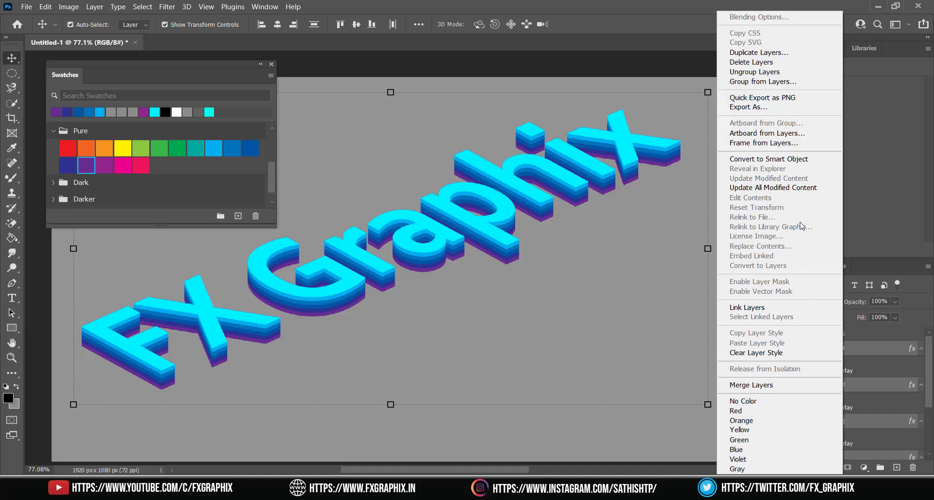
click(762, 160)
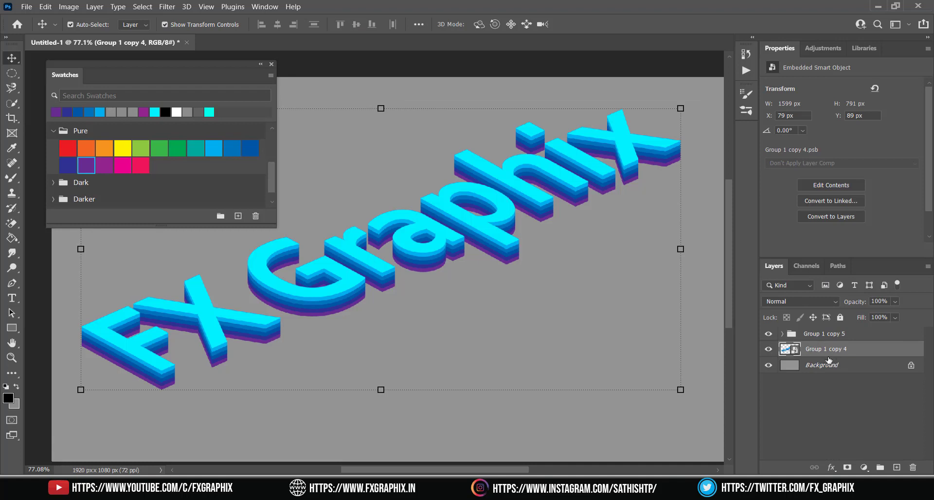
click(261, 64)
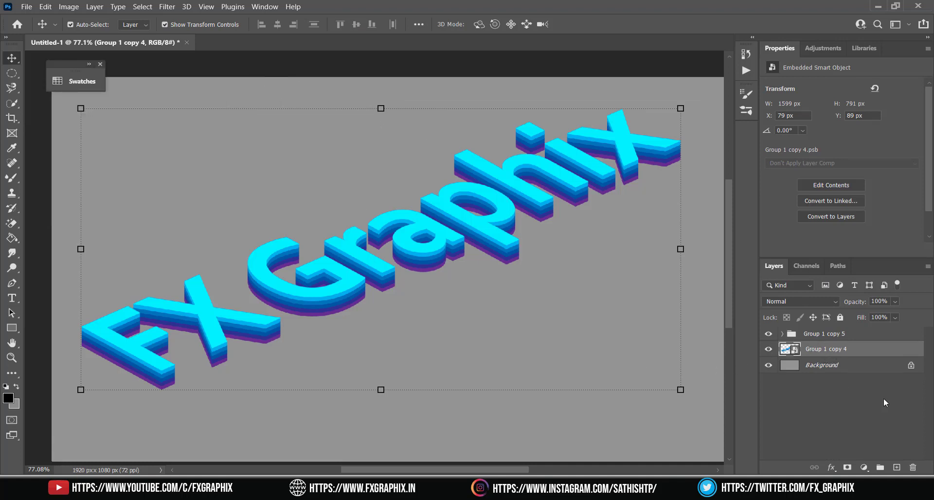
- Add an empty Layer 1 above Group 1 copy 5 and clip it to that copy
click(897, 468)
drag(803, 350, 808, 336)
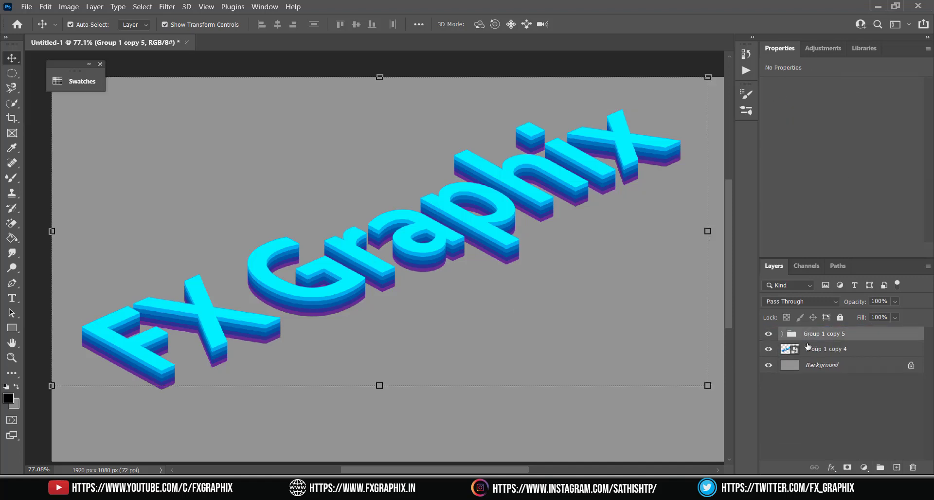
key(ctrl+z)
click(817, 354)
click(824, 335)
drag(851, 336, 845, 355)
click(830, 335)
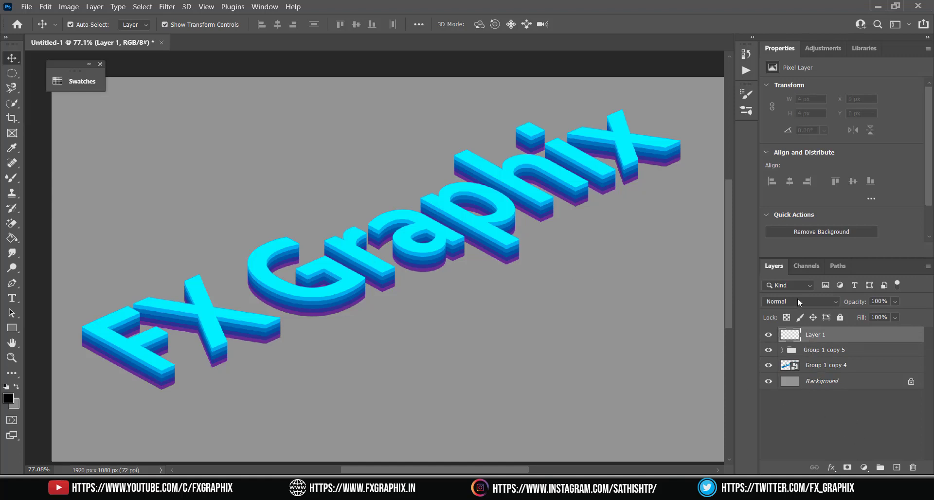
right_click(822, 335)
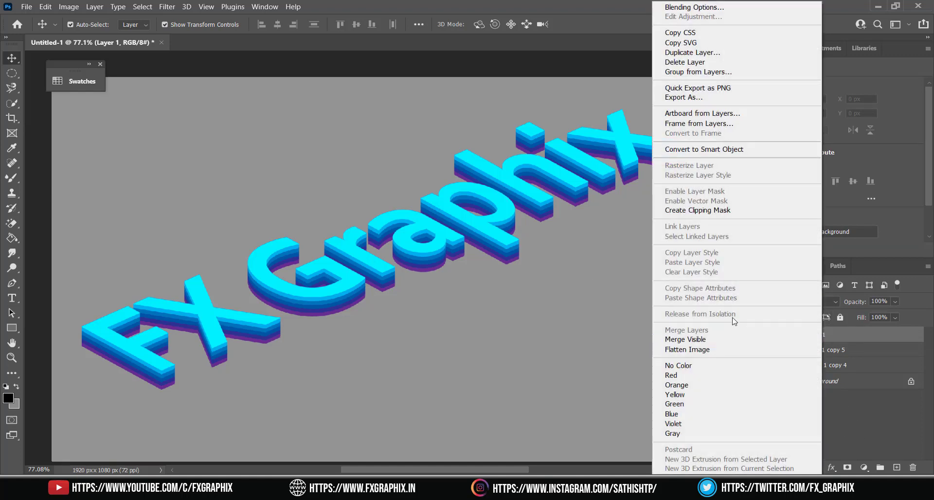
click(716, 210)
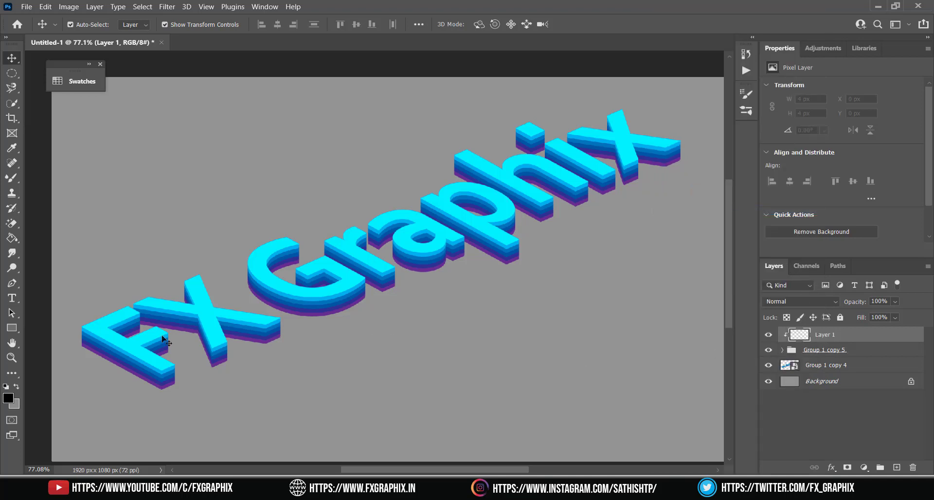
- Set the foreground colour to white (#ffffff)
click(8, 398)
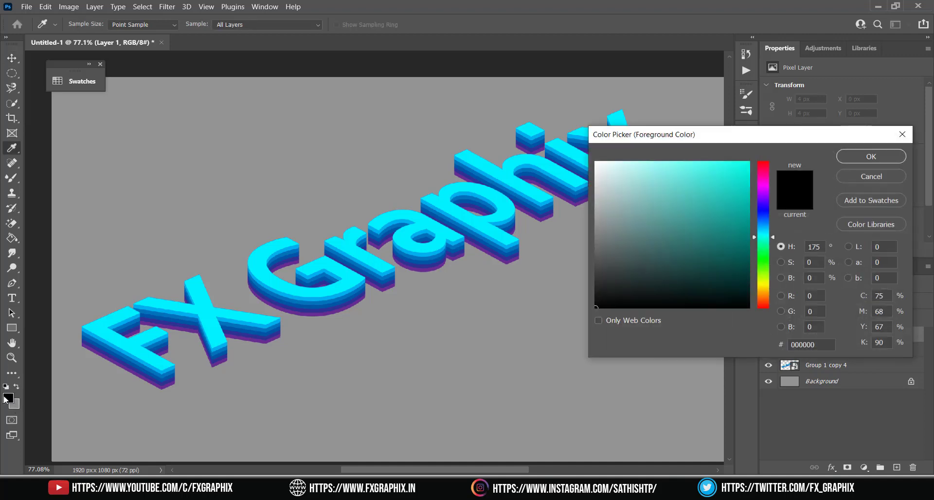
drag(615, 233, 561, 118)
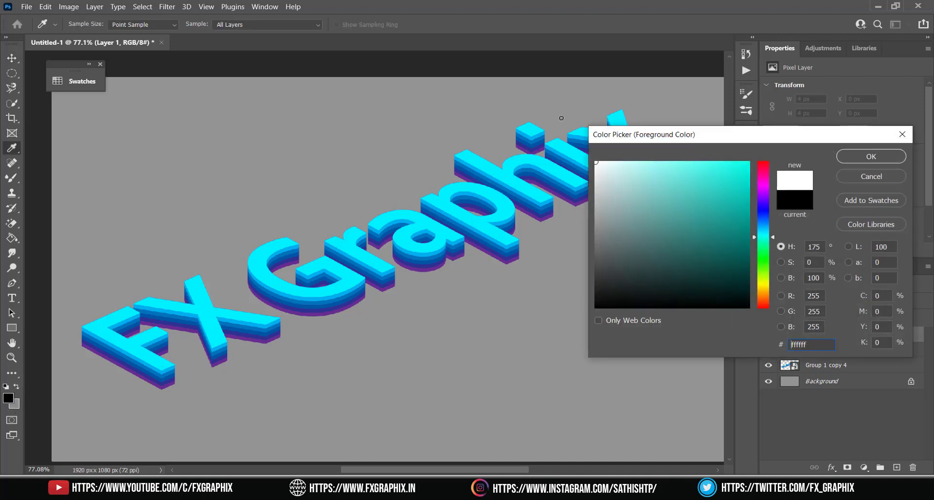
click(890, 157)
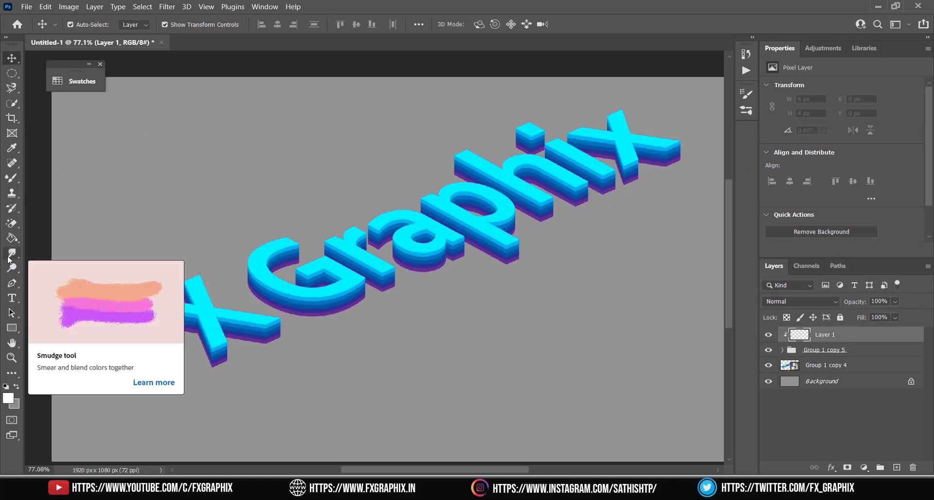
- With a large soft Mixer Brush, paint white across the FX Graphix letter faces on Layer 1
click(12, 177)
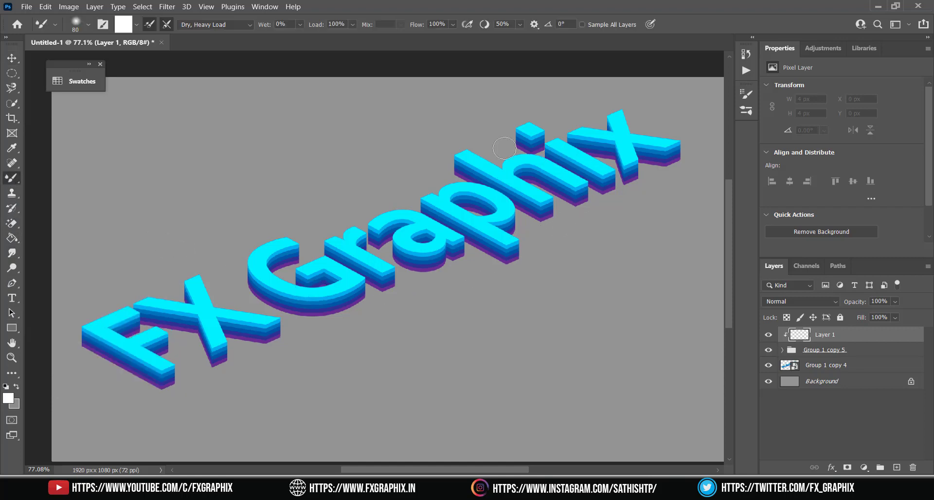
click(214, 24)
click(88, 24)
double_click(49, 137)
mouse_move(689, 168)
mouse_down()
mouse_move(379, 338)
mouse_move(122, 441)
mouse_move(246, 378)
mouse_move(579, 254)
mouse_move(557, 251)
mouse_move(157, 444)
mouse_move(191, 391)
mouse_up()
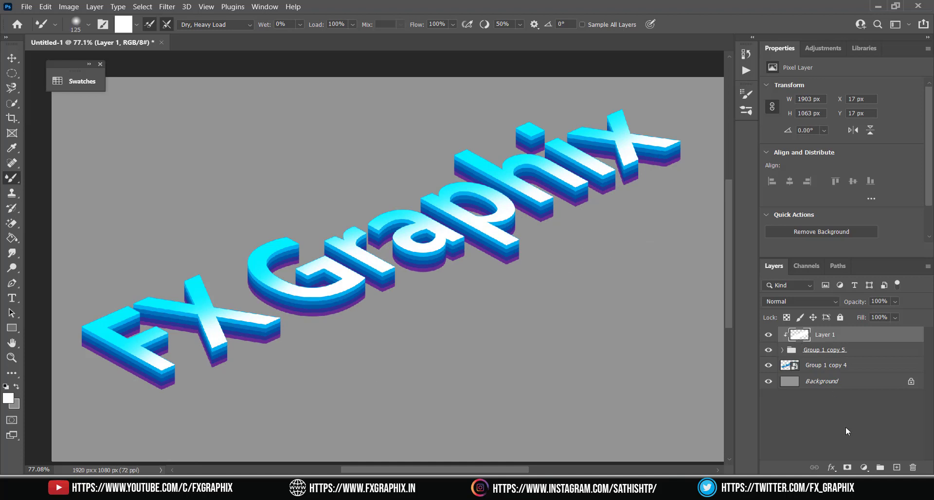
- Add a new Layer 2 just above Group 1 copy 4 and clip it to that copy
click(897, 467)
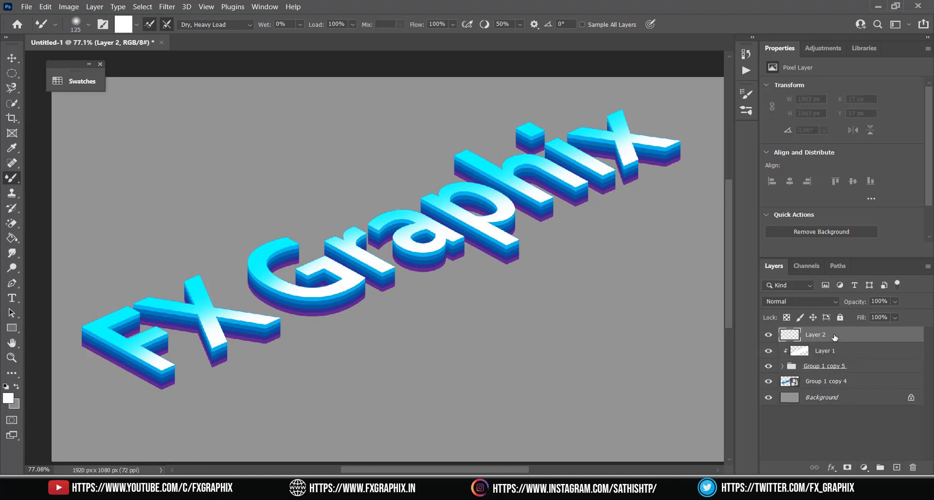
drag(833, 336, 833, 376)
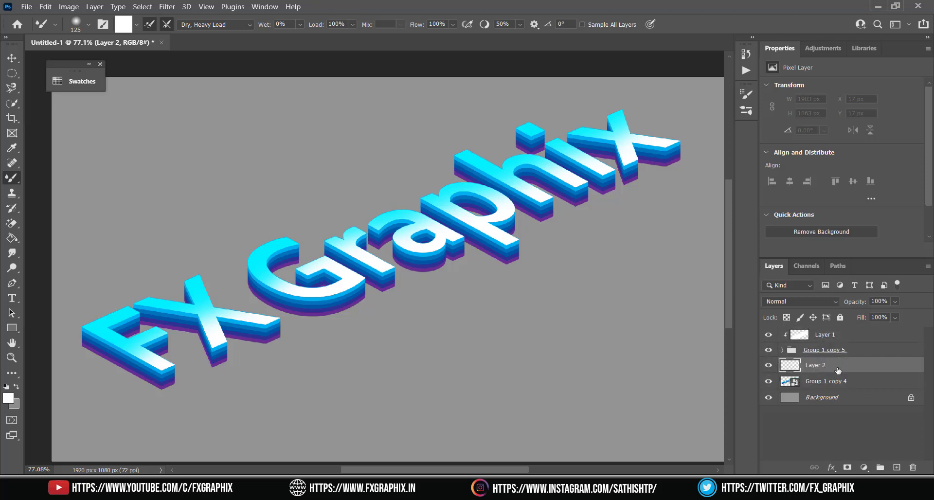
right_click(833, 371)
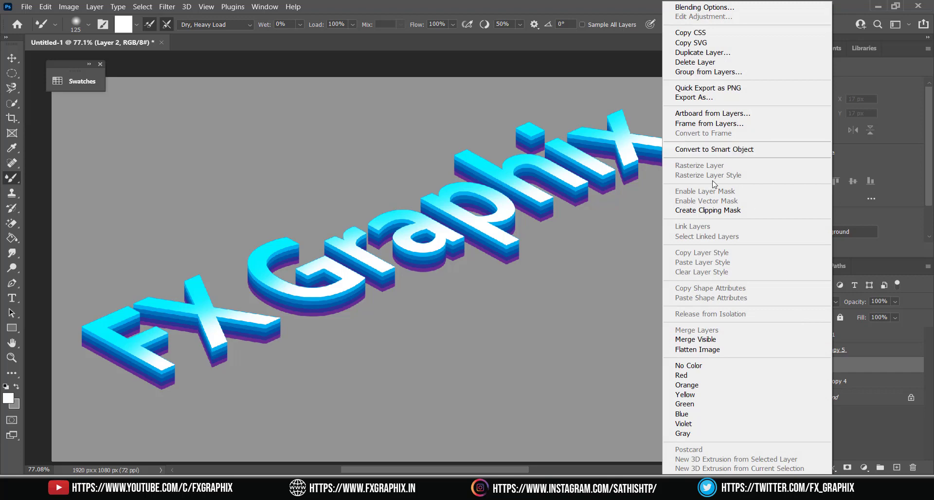
click(723, 213)
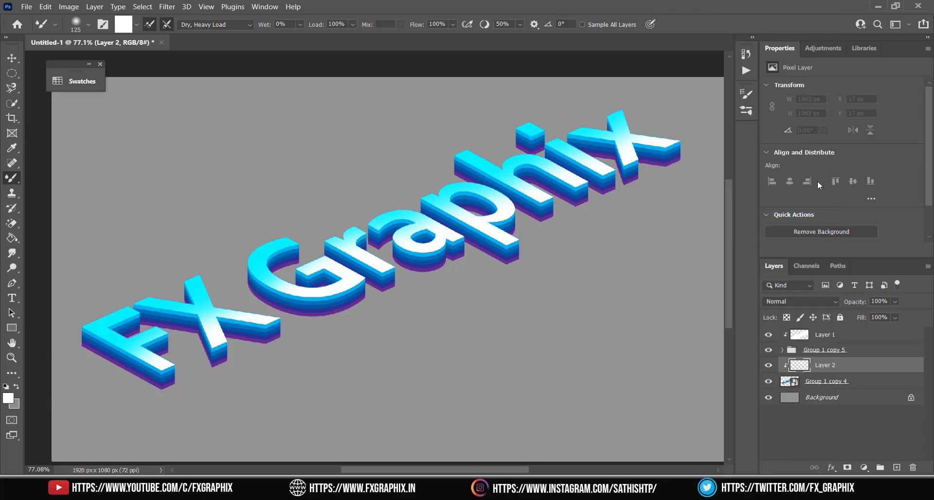
- Set the foreground to black (#000000) and brush dark shading over the extruded letter sides
scroll(814, 176, down, 2)
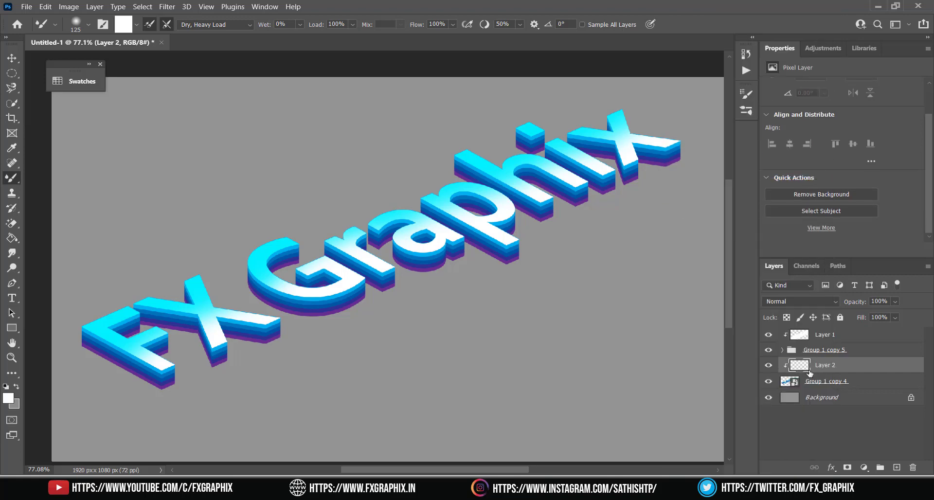
click(7, 399)
drag(606, 287, 592, 325)
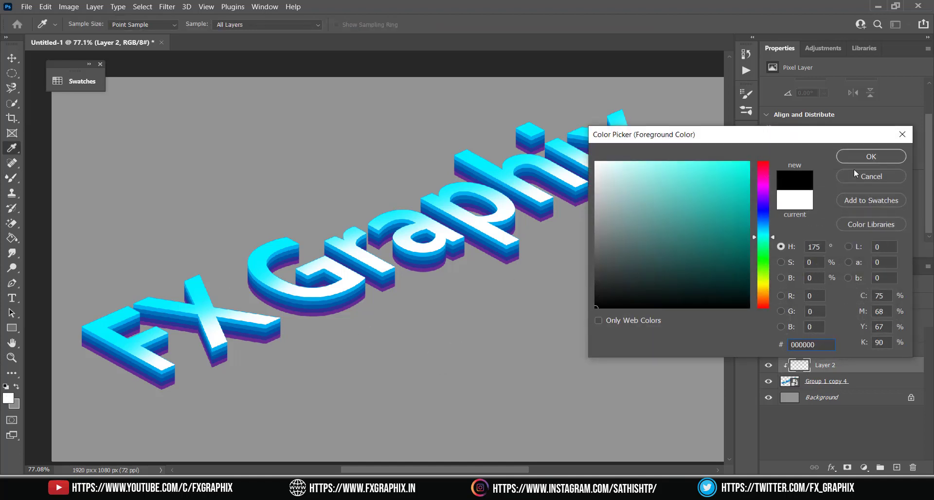
click(866, 157)
key(b)
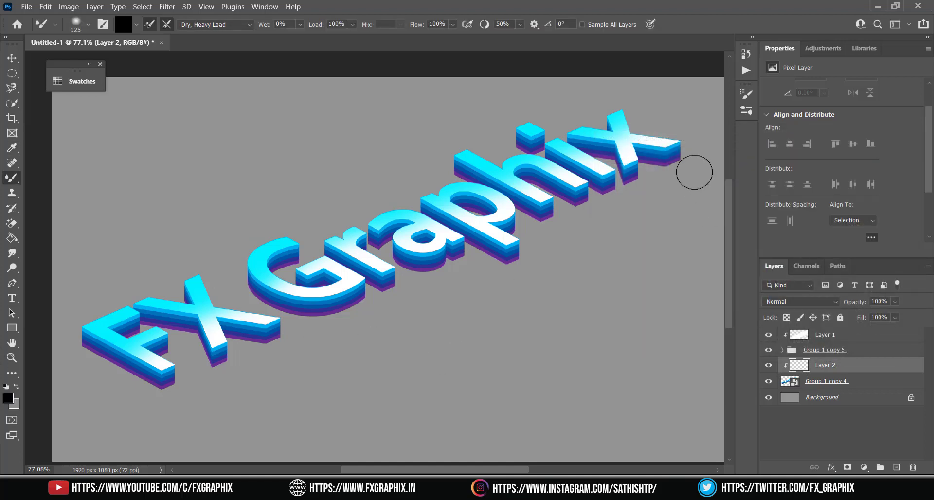
mouse_move(672, 164)
mouse_down()
mouse_move(651, 164)
mouse_move(523, 250)
mouse_move(390, 307)
mouse_move(197, 360)
mouse_move(314, 325)
mouse_move(143, 395)
mouse_move(245, 367)
mouse_move(349, 301)
mouse_move(472, 267)
mouse_move(588, 208)
mouse_move(592, 190)
mouse_move(674, 151)
mouse_up()
- Set Layer 2 to Soft Light blending at 47% opacity
click(836, 304)
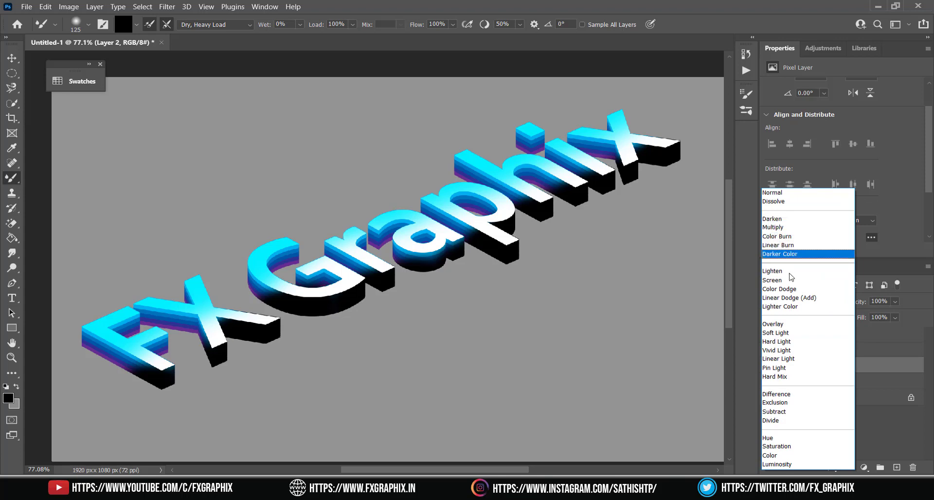
click(797, 334)
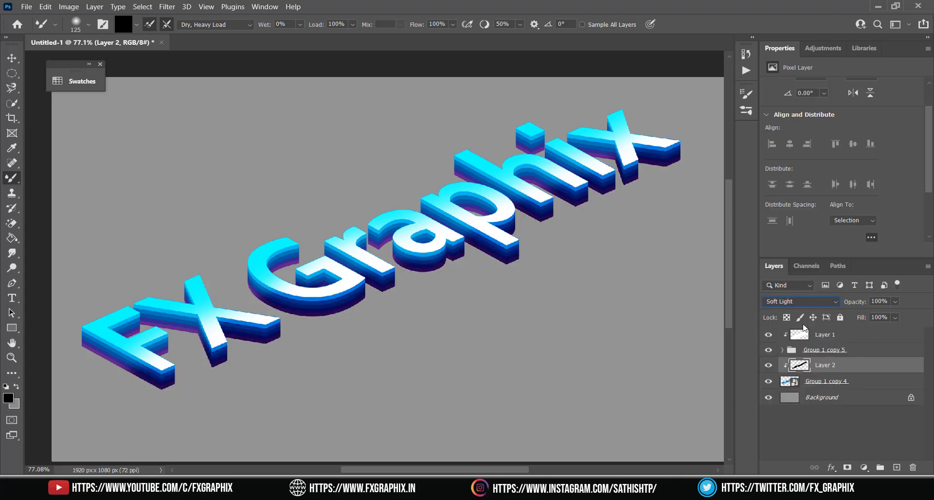
drag(885, 320, 885, 315)
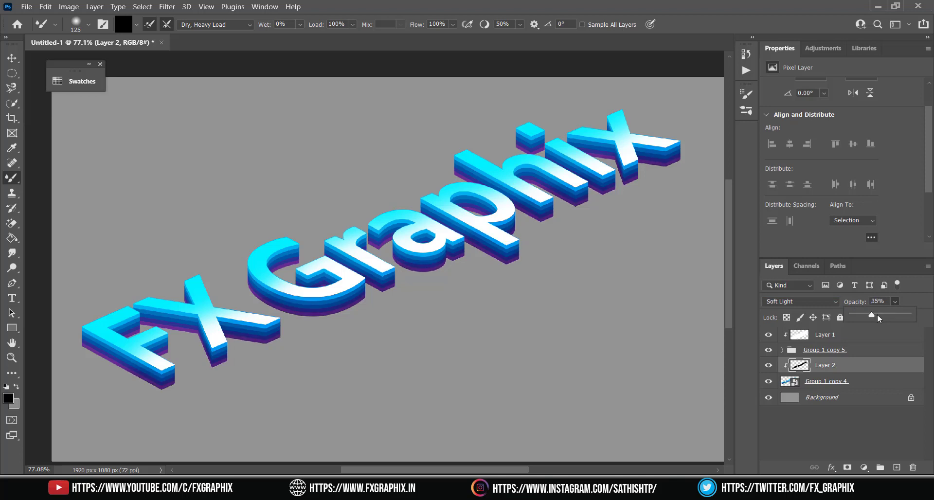
drag(878, 318, 875, 317)
key(Return)
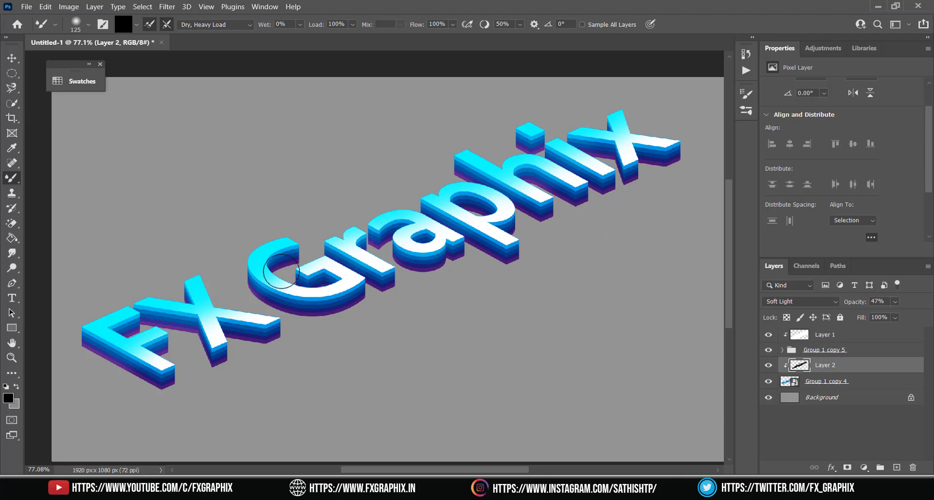
- Select all the FX Graphix text layers and convert them into one smart object
key(v)
key(ctrl+minus)
click(827, 389)
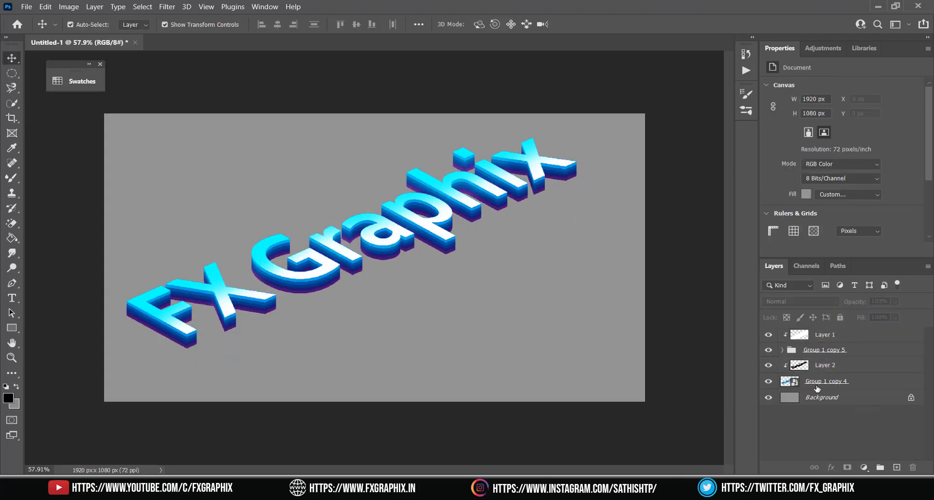
shift+click(825, 335)
right_click(826, 335)
click(784, 159)
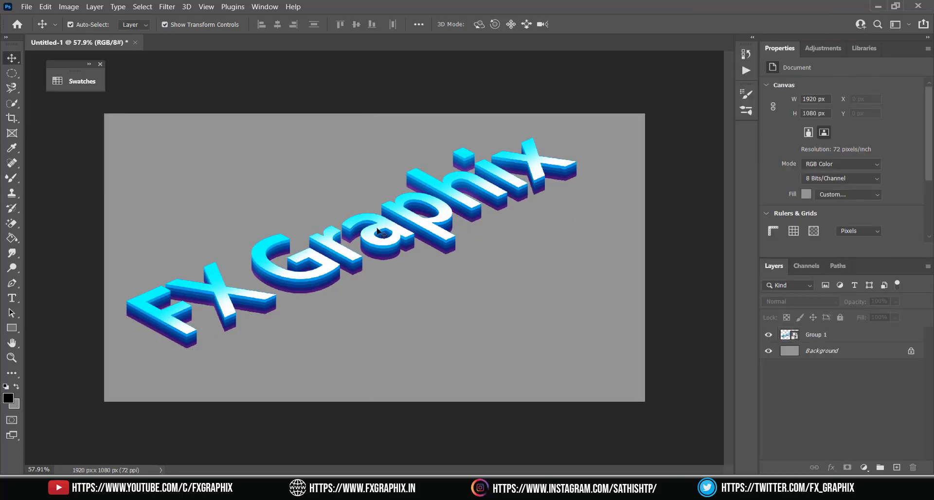
- Move the combined text slightly down and to the right
click(378, 230)
drag(412, 231, 418, 246)
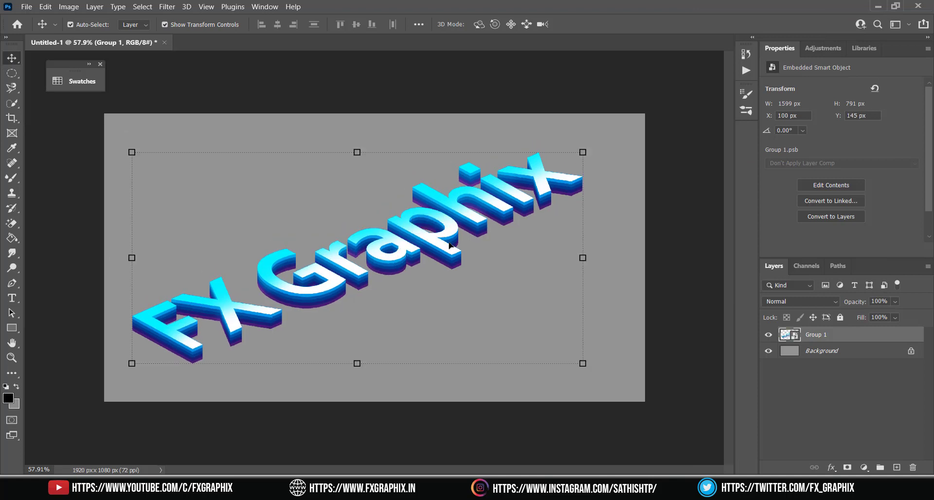
click(674, 319)
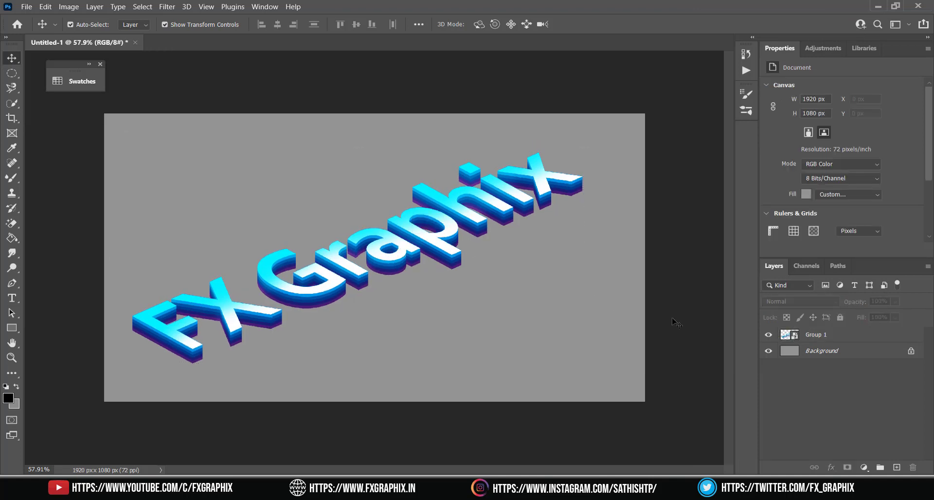